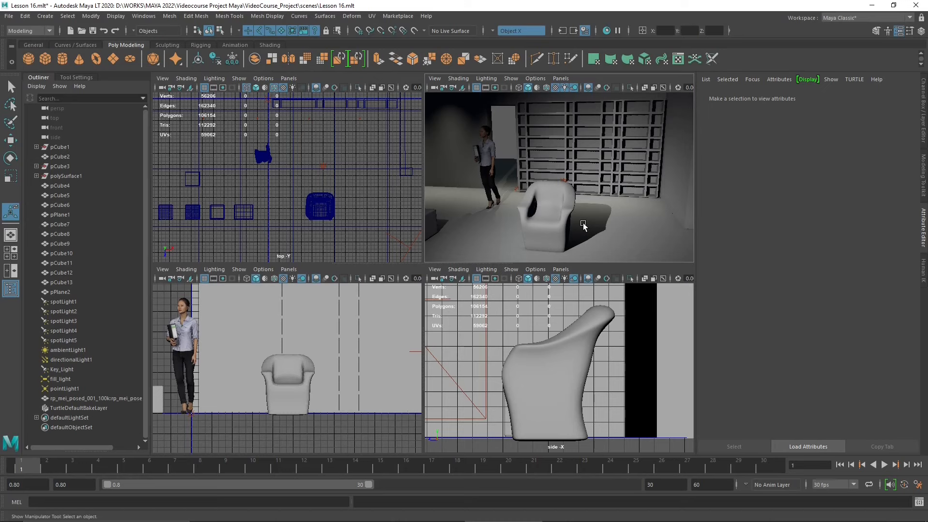
Render the perspective view of the room with the armchair, inspect the result, and close the render window.
{"action": "left_click_drag", "start_coordinate": [583, 225], "coordinate": [590, 224], "text": "alt"}
{"action": "left_click", "coordinate": [267, 46]}
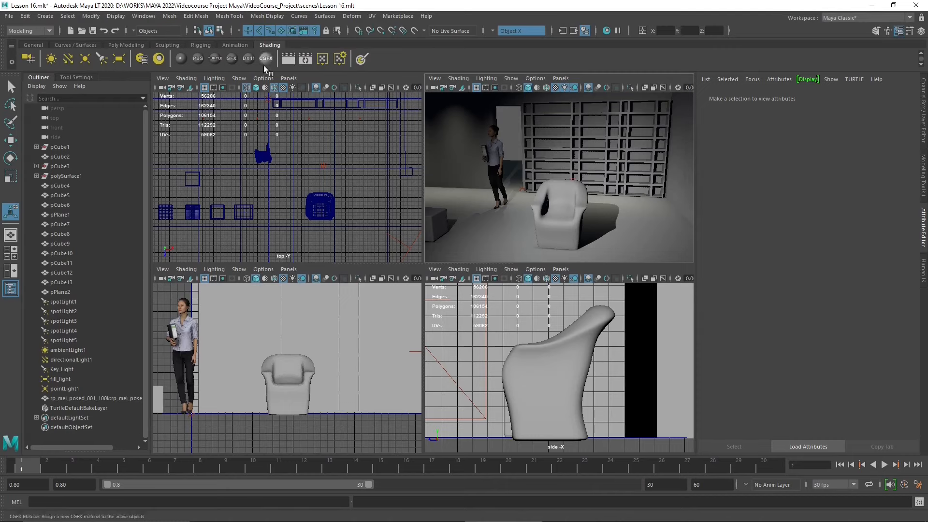
{"action": "left_click", "coordinate": [290, 58]}
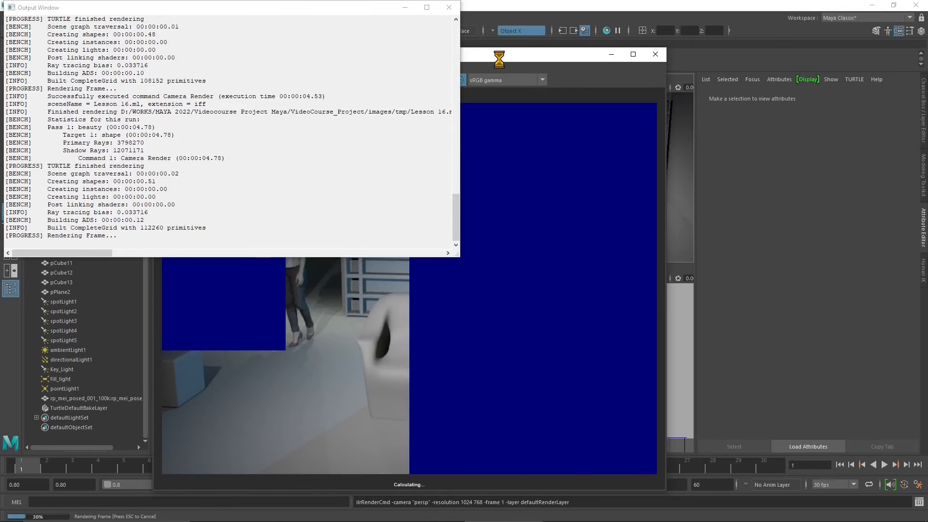
{"action": "left_click", "coordinate": [499, 56]}
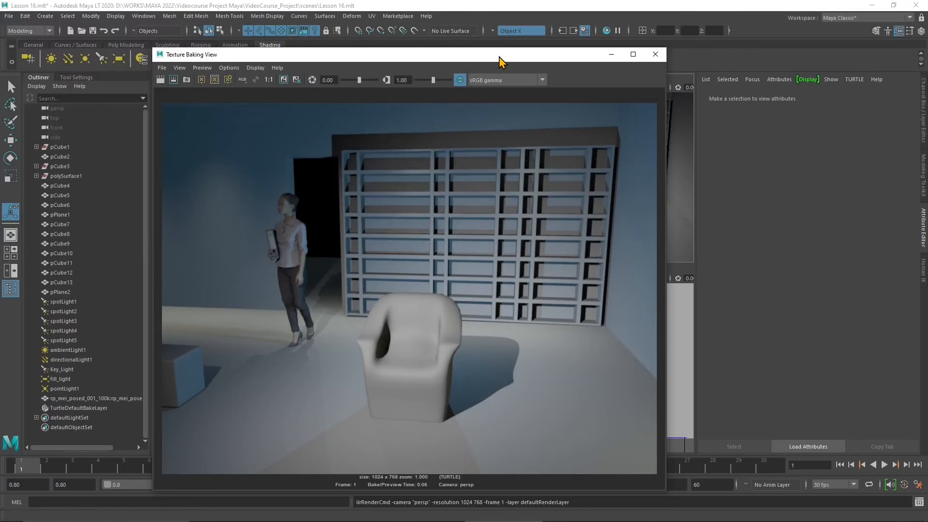
{"action": "left_click_drag", "start_coordinate": [499, 57], "coordinate": [633, 98]}
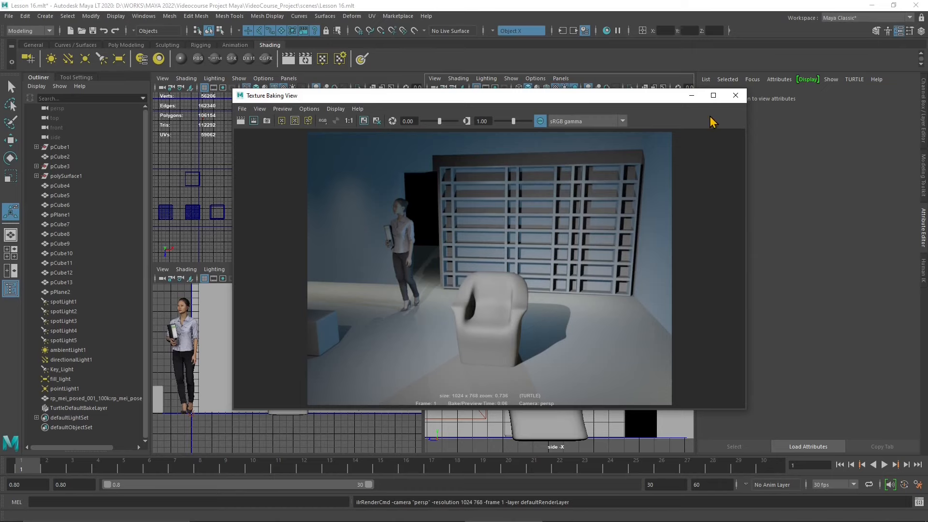
{"action": "left_click", "coordinate": [735, 96]}
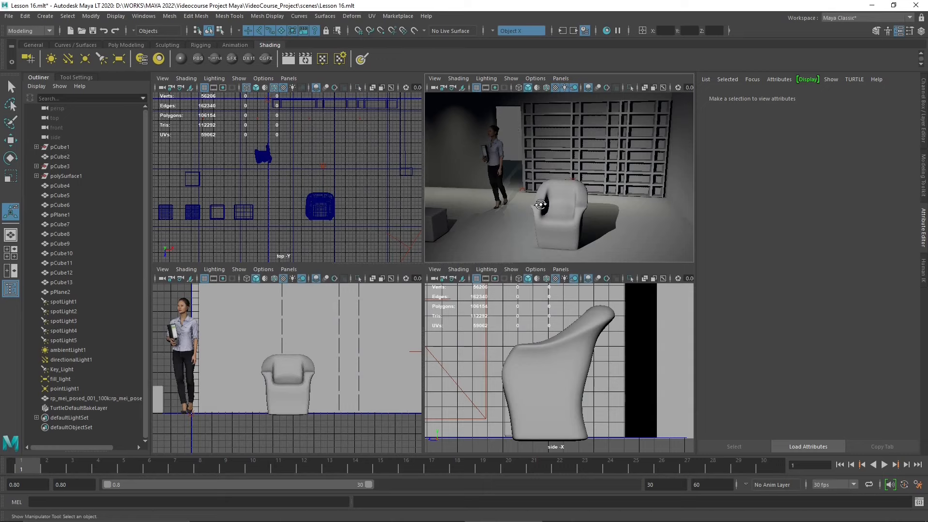
Move the standing woman model back and across the floor, placing it in front of the bookshelf beside the doorway.
{"action": "mouse_move", "coordinate": [541, 204]}
{"action": "left_mouse_down", "text": "alt"}
{"action": "mouse_move", "coordinate": [576, 204]}
{"action": "mouse_move", "coordinate": [535, 207]}
{"action": "left_mouse_up", "text": "alt"}
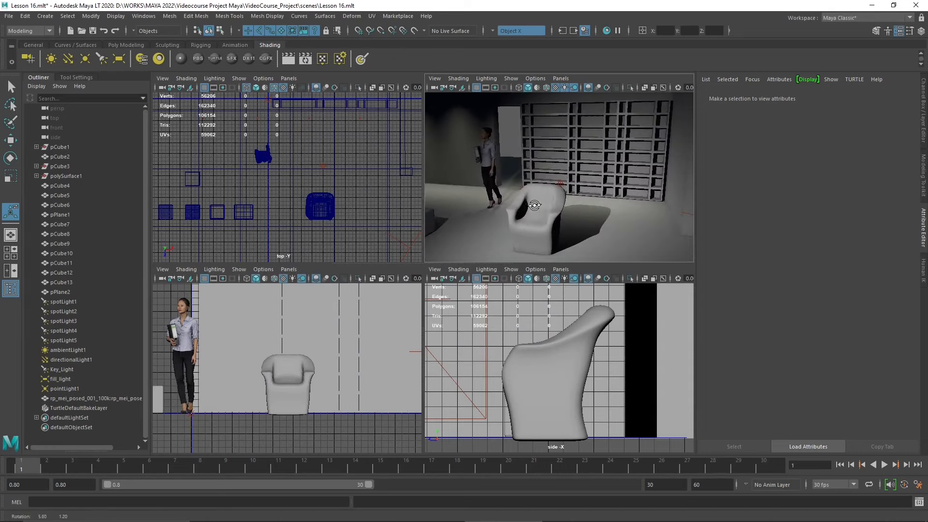
{"action": "scroll", "coordinate": [534, 210], "scroll_direction": "down", "scroll_amount": 5}
{"action": "scroll", "coordinate": [545, 243], "scroll_direction": "up", "scroll_amount": 5}
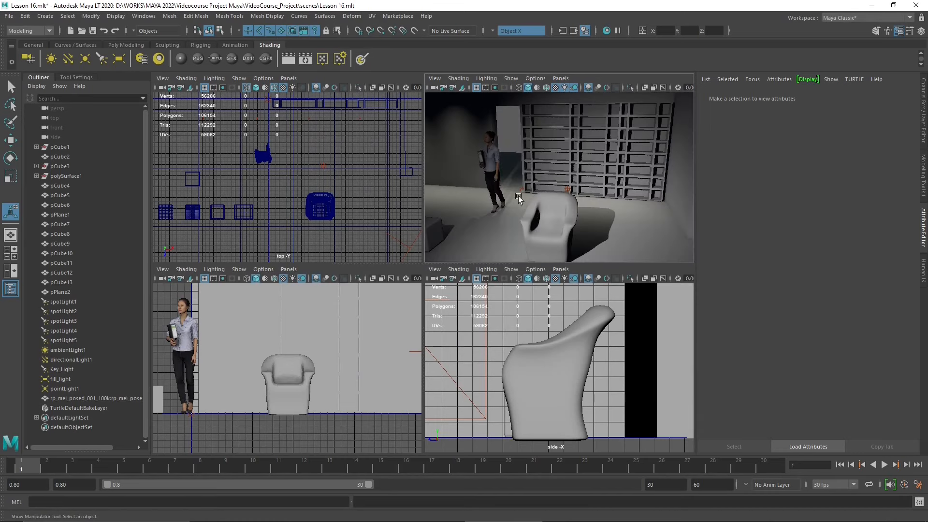
{"action": "left_click", "coordinate": [325, 166]}
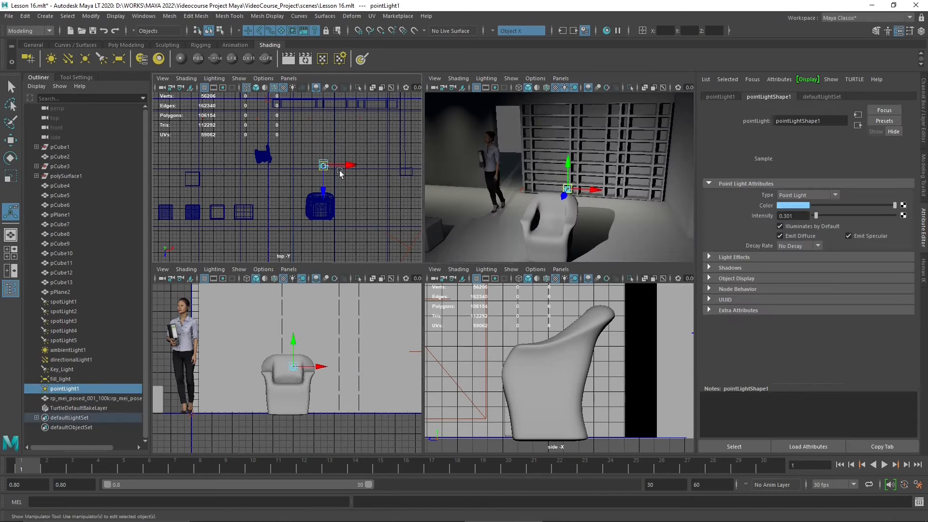
{"action": "left_click", "coordinate": [491, 170]}
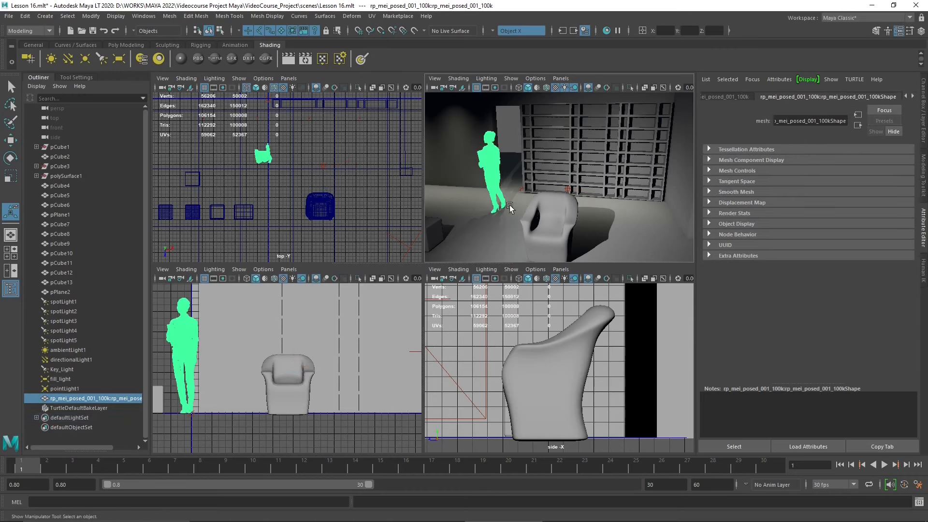
{"action": "left_click", "coordinate": [11, 140]}
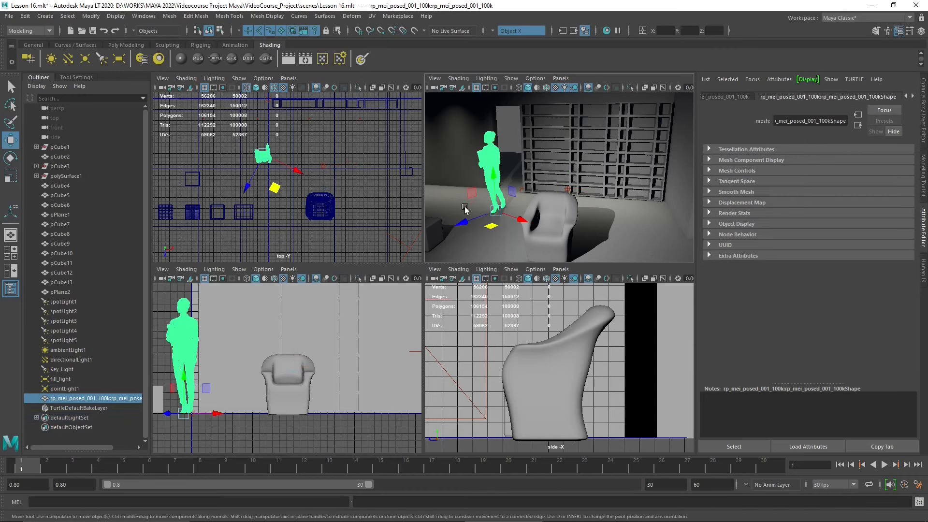
{"action": "left_click_drag", "start_coordinate": [497, 220], "coordinate": [568, 230]}
{"action": "left_click", "coordinate": [509, 130]}
{"action": "left_click", "coordinate": [569, 201]}
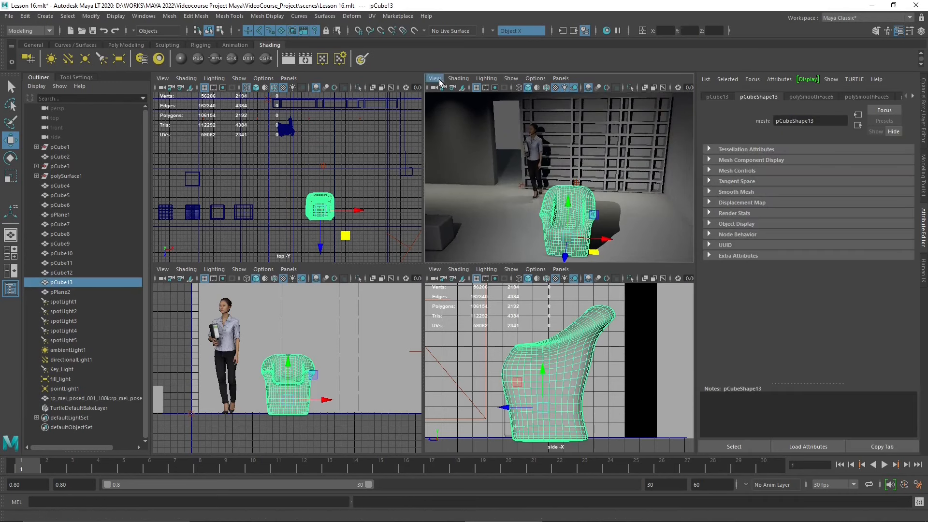
{"action": "left_click", "coordinate": [500, 128]}
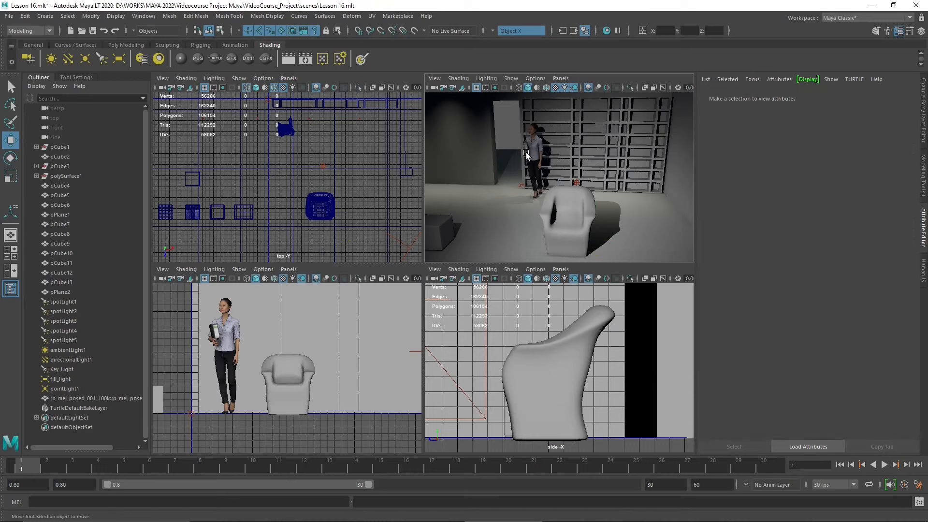
Shift the woman model slightly forward, away from the bookshelf, and check its placement in the perspective view.
{"action": "left_click", "coordinate": [531, 154]}
{"action": "left_click", "coordinate": [501, 129]}
{"action": "scroll", "coordinate": [525, 159], "scroll_direction": "up", "scroll_amount": 5}
{"action": "left_click_drag", "start_coordinate": [525, 158], "coordinate": [565, 193], "text": "alt"}
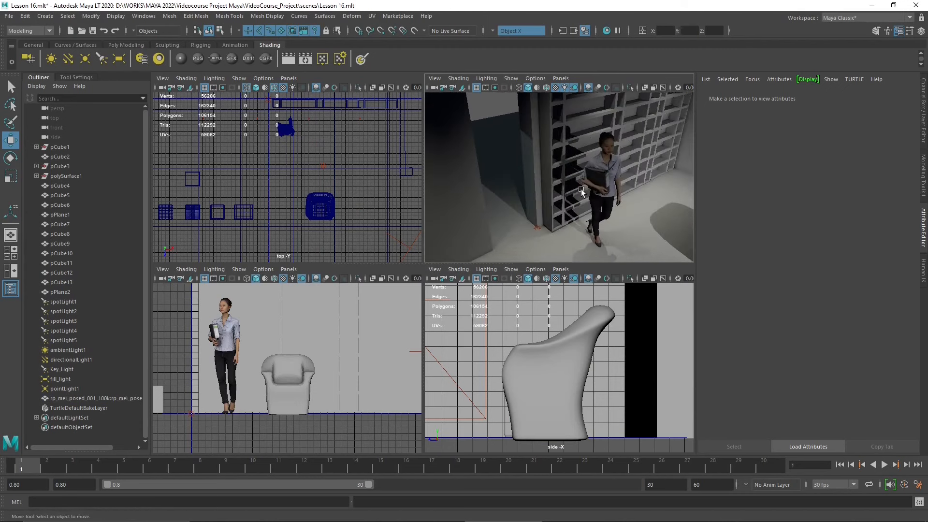
{"action": "left_click", "coordinate": [599, 193]}
{"action": "left_click_drag", "start_coordinate": [628, 249], "coordinate": [642, 264]}
{"action": "left_click", "coordinate": [490, 116]}
{"action": "left_click_drag", "start_coordinate": [644, 203], "coordinate": [554, 201], "text": "alt"}
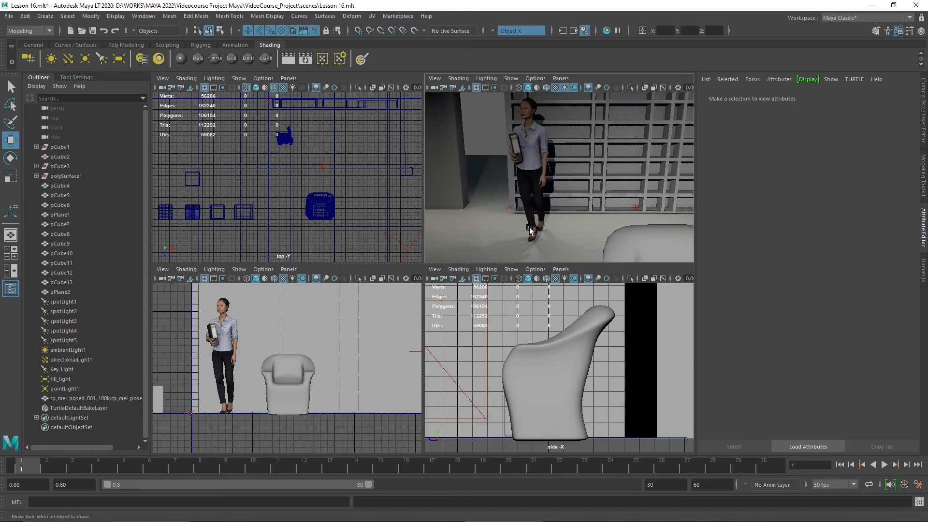
{"action": "scroll", "coordinate": [528, 141], "scroll_direction": "down", "scroll_amount": 4}
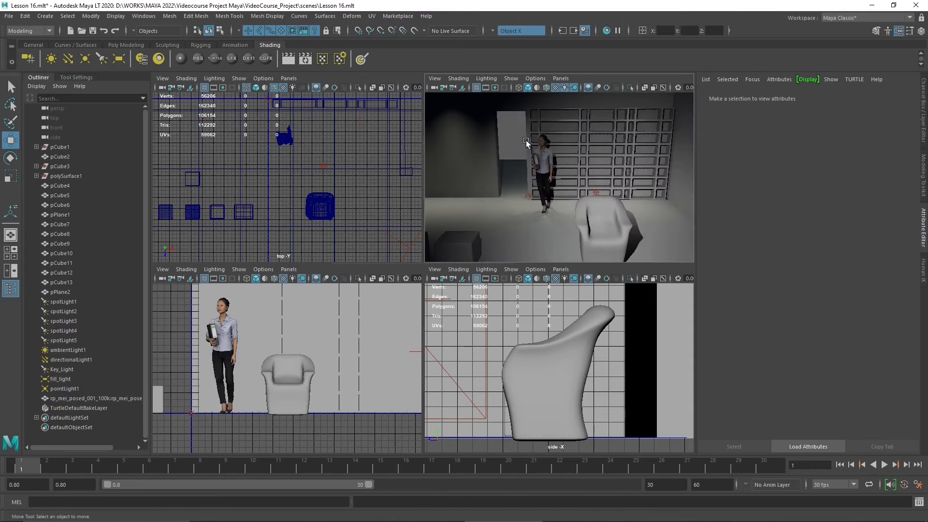
{"action": "left_click_drag", "start_coordinate": [526, 140], "coordinate": [525, 168], "text": "alt"}
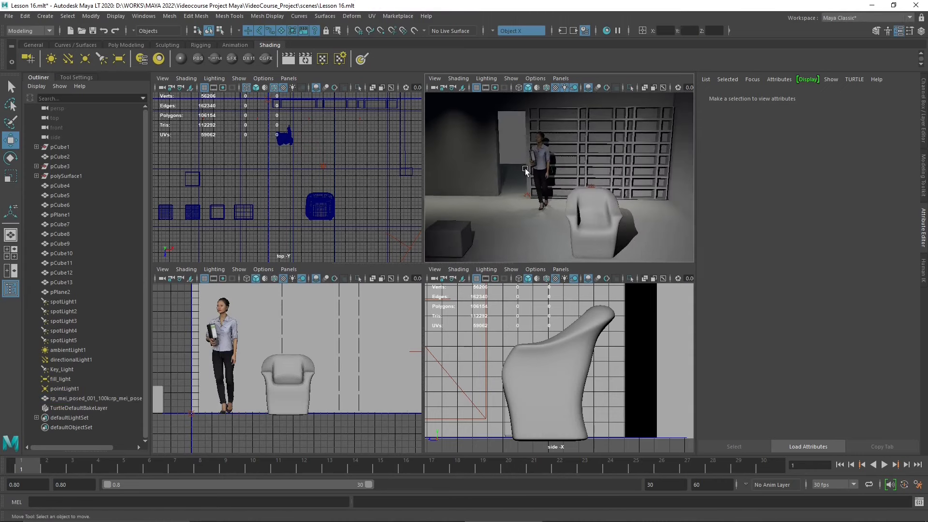
Examine the woman model up close in the front view, including its textured face and shirt, and its scale beside the armchair.
{"action": "left_click", "coordinate": [571, 207]}
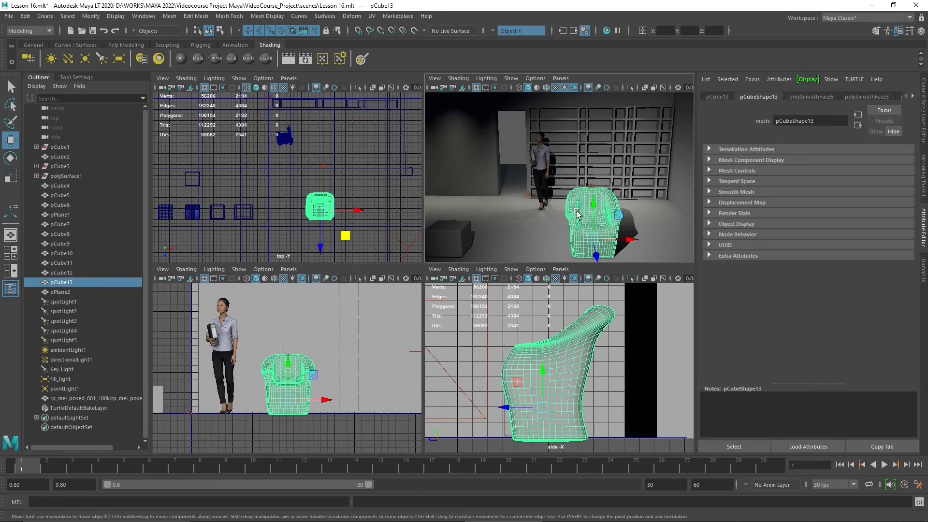
{"action": "left_click", "coordinate": [546, 157]}
{"action": "left_click", "coordinate": [529, 146]}
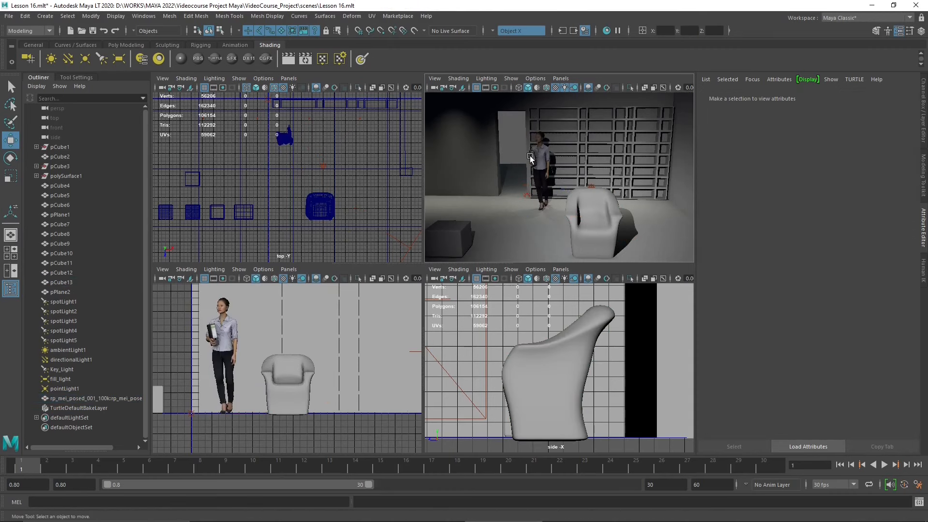
{"action": "scroll", "coordinate": [218, 374], "scroll_direction": "up", "scroll_amount": 2}
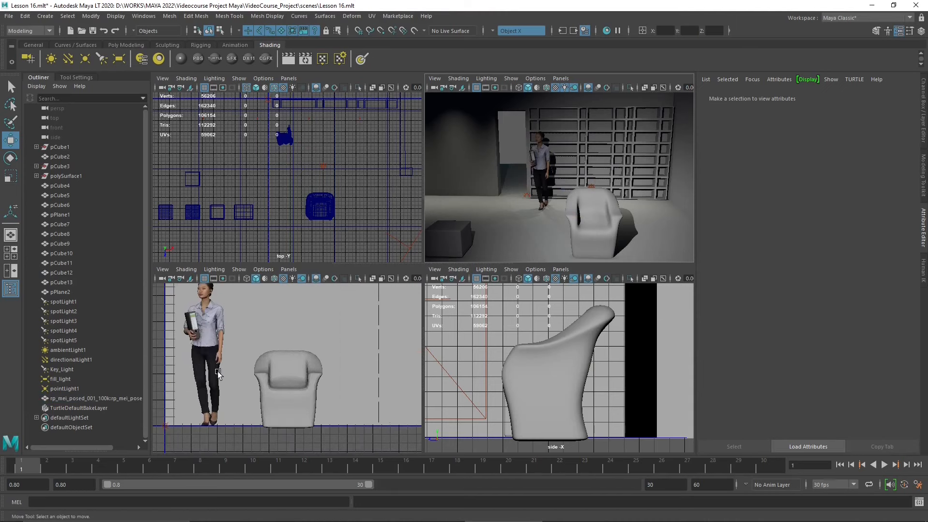
{"action": "scroll", "coordinate": [213, 368], "scroll_direction": "up", "scroll_amount": 3}
{"action": "left_click", "coordinate": [280, 347]}
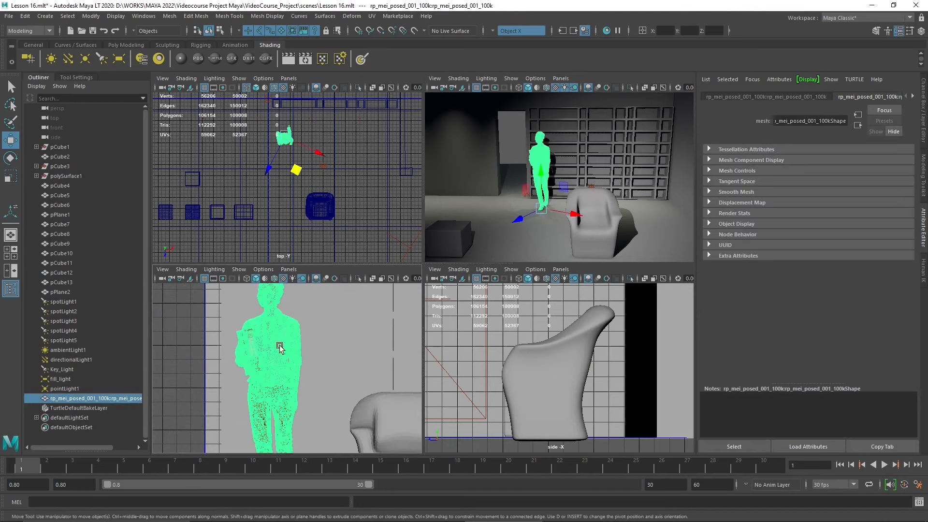
{"action": "scroll", "coordinate": [192, 331], "scroll_direction": "up", "scroll_amount": 4}
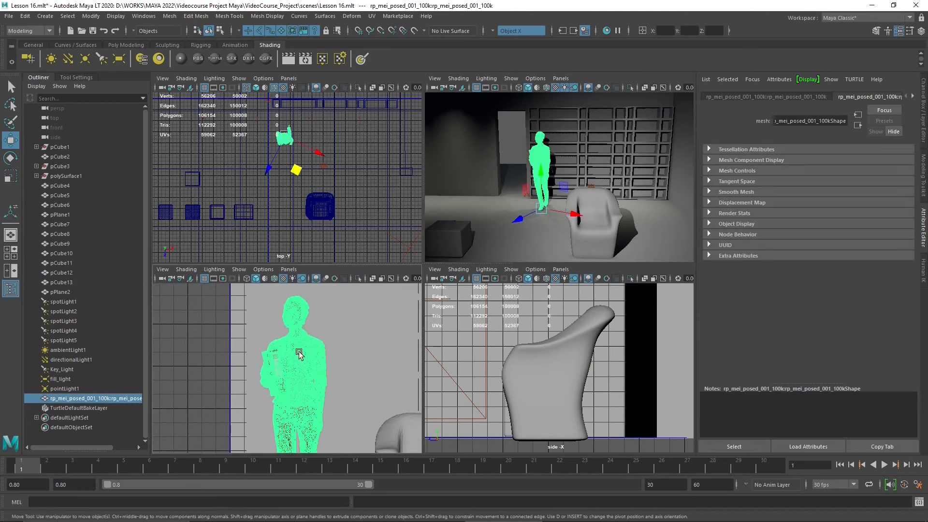
{"action": "left_click", "coordinate": [193, 330]}
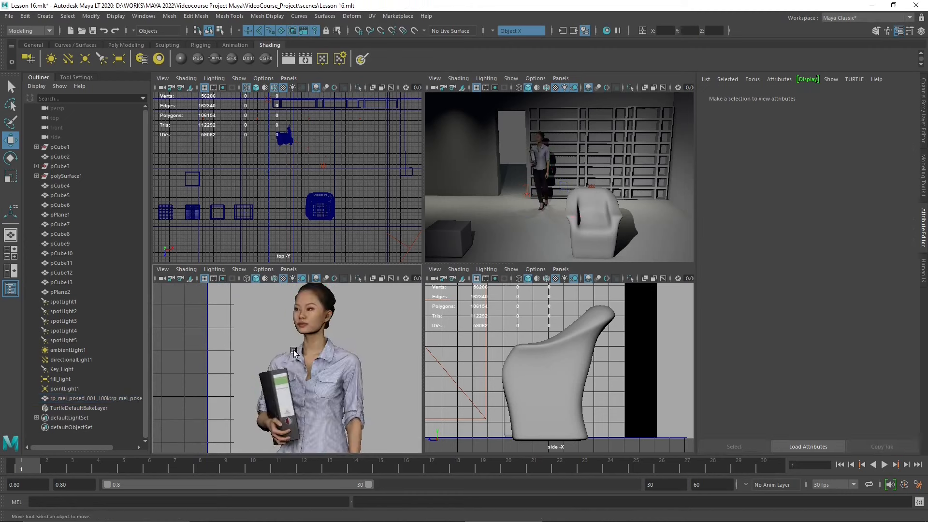
{"action": "scroll", "coordinate": [310, 339], "scroll_direction": "up", "scroll_amount": 3}
{"action": "left_click", "coordinate": [311, 329]}
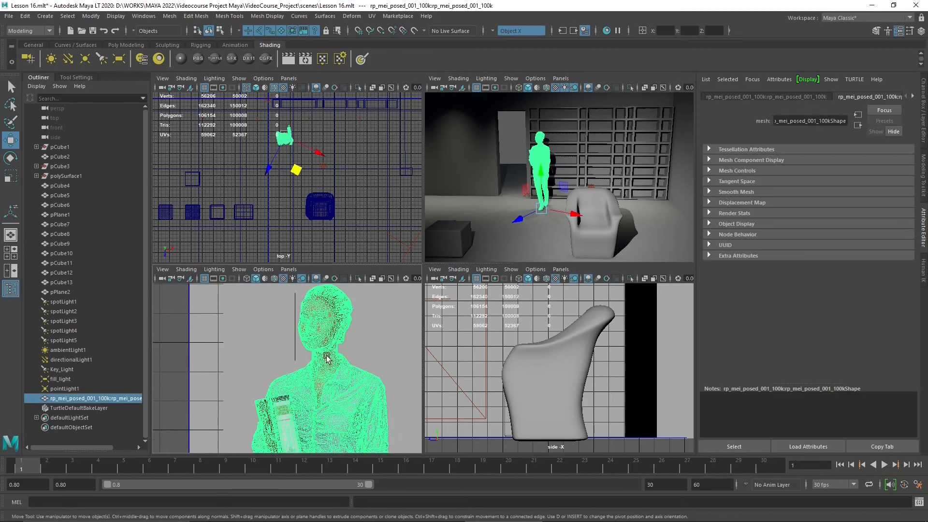
{"action": "left_click", "coordinate": [181, 306]}
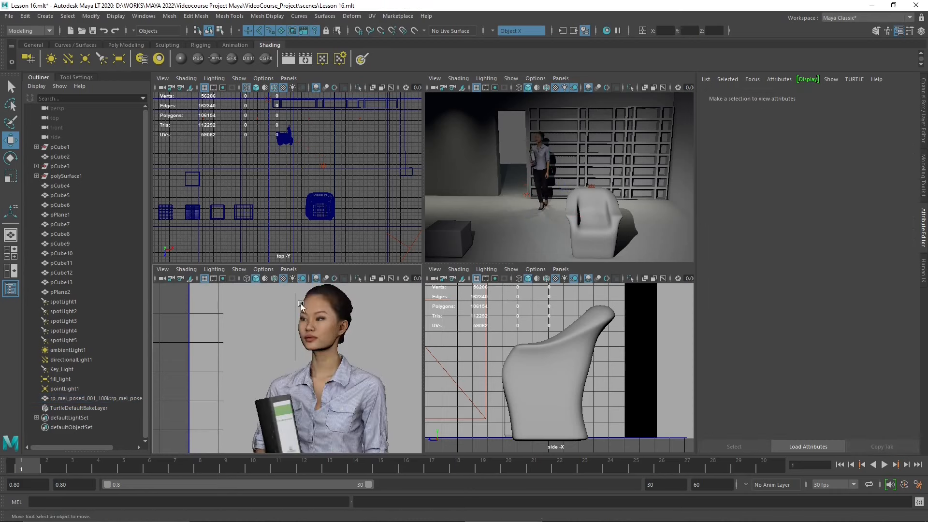
{"action": "mouse_move", "coordinate": [322, 429]}
{"action": "middle_mouse_down", "text": "alt"}
{"action": "mouse_move", "coordinate": [316, 384]}
{"action": "mouse_move", "coordinate": [326, 299]}
{"action": "mouse_move", "coordinate": [310, 415]}
{"action": "middle_mouse_up", "text": "alt"}
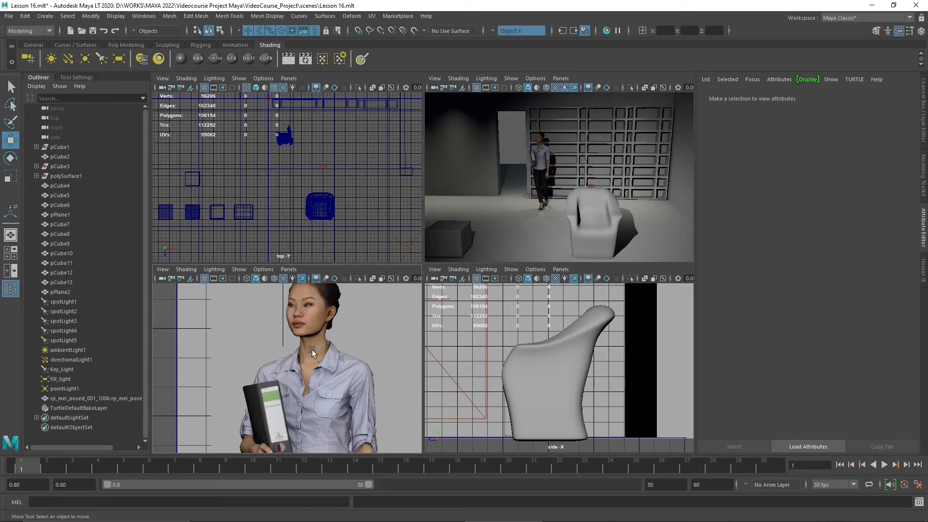
{"action": "scroll", "coordinate": [311, 349], "scroll_direction": "down", "scroll_amount": 8}
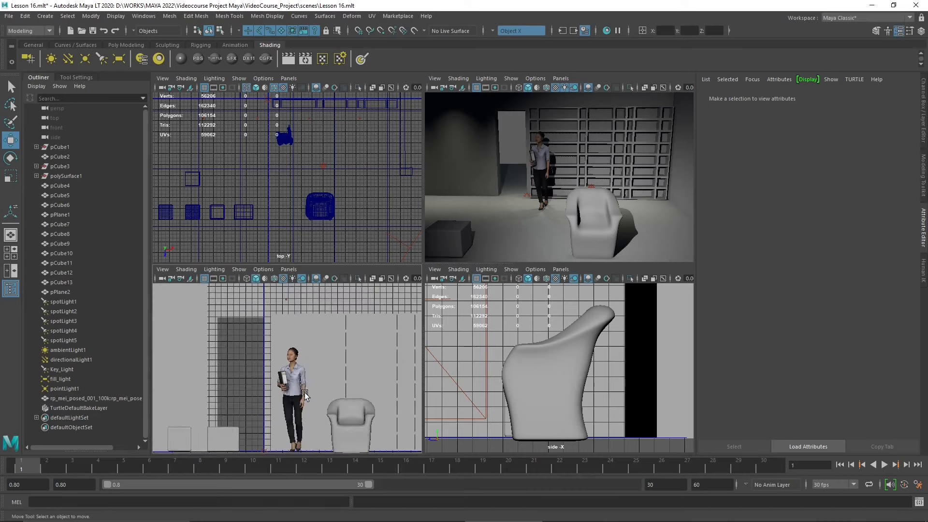
{"action": "scroll", "coordinate": [294, 368], "scroll_direction": "up", "scroll_amount": 3}
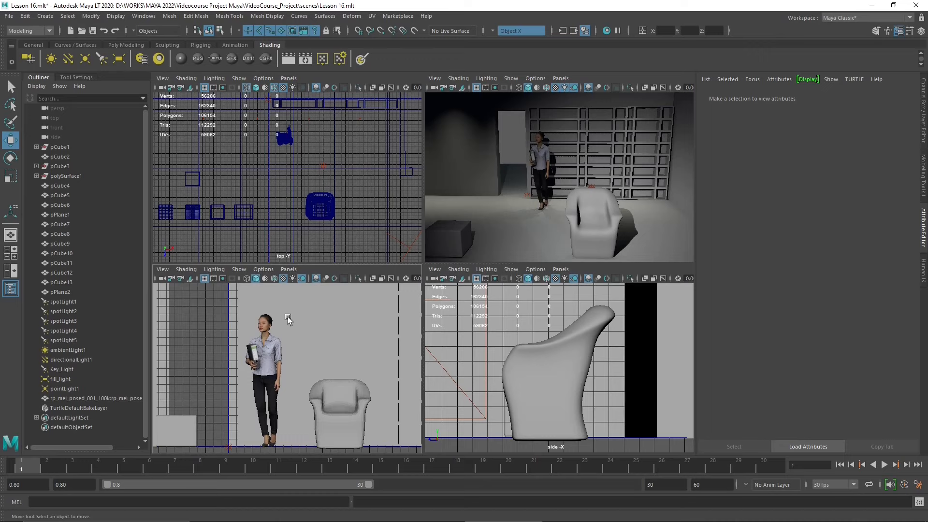
{"action": "left_click_drag", "start_coordinate": [665, 217], "coordinate": [637, 218], "text": "alt"}
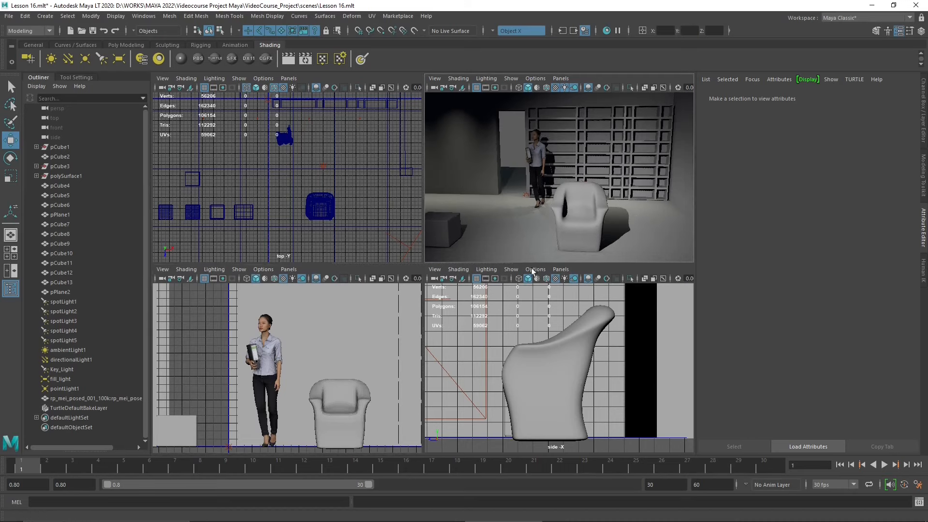
{"action": "mouse_move", "coordinate": [555, 231]}
{"action": "left_mouse_down", "text": "alt"}
{"action": "mouse_move", "coordinate": [543, 216]}
{"action": "mouse_move", "coordinate": [547, 223]}
{"action": "left_mouse_up", "text": "alt"}
{"action": "left_click", "coordinate": [549, 221]}
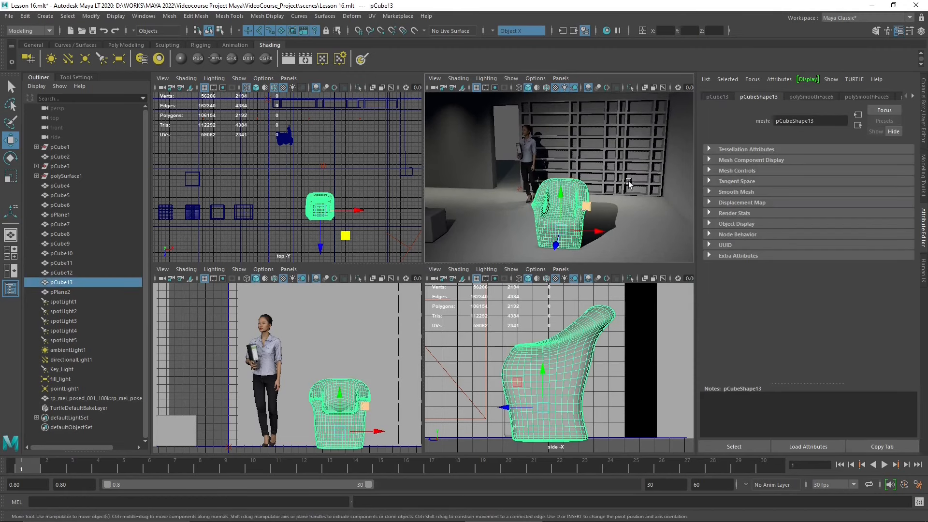
{"action": "left_click", "coordinate": [510, 115]}
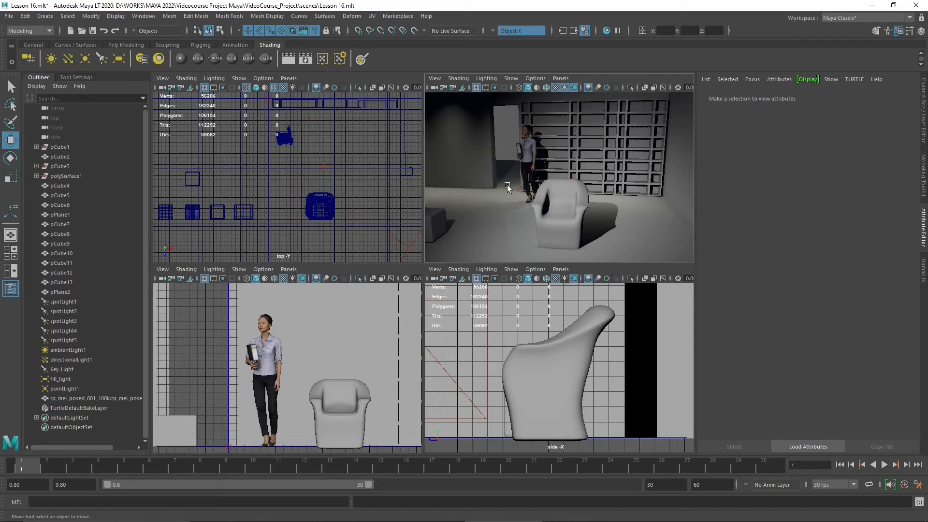
Create beveled 3D text reading "MAYA" in the Bebas Neue font, using the Convex Out outer bevel style.
{"action": "left_click_drag", "start_coordinate": [506, 185], "coordinate": [575, 201], "text": "alt"}
{"action": "scroll", "coordinate": [606, 194], "scroll_direction": "up", "scroll_amount": 5}
{"action": "left_click", "coordinate": [45, 16]}
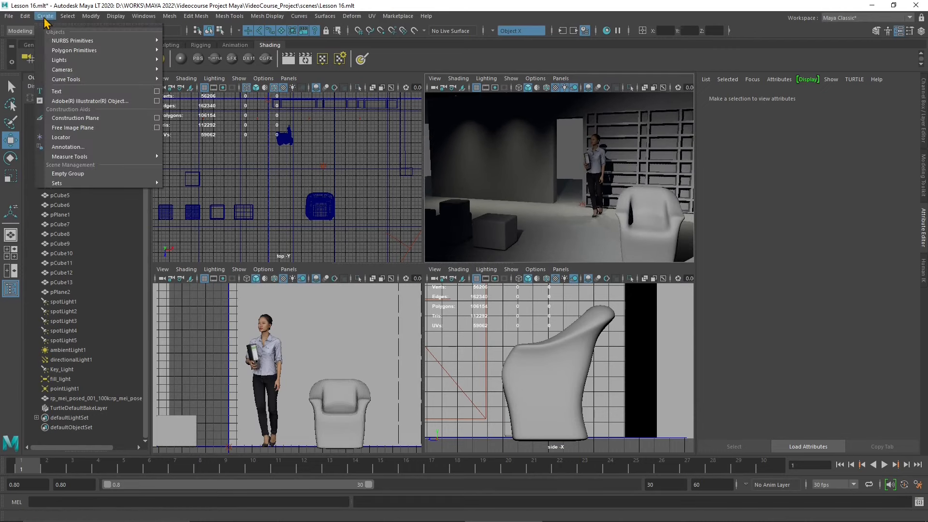
{"action": "mouse_move", "coordinate": [51, 43]}
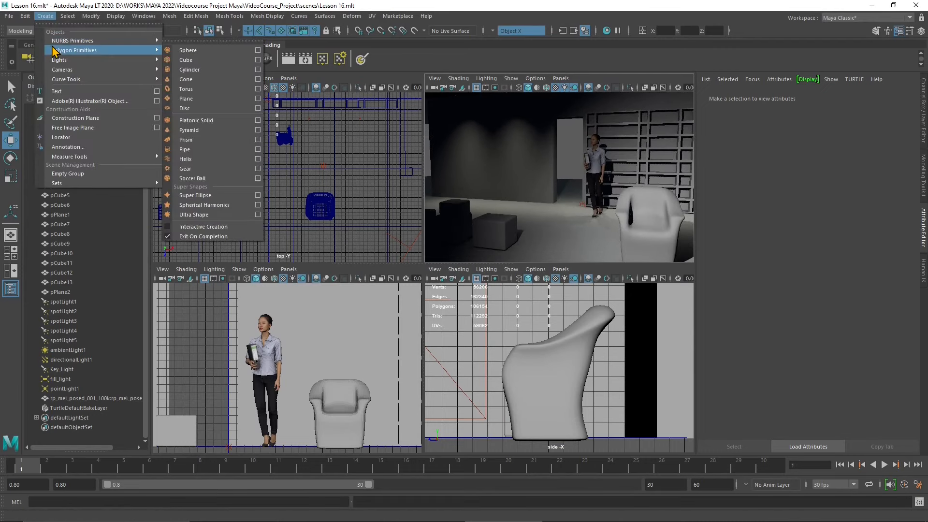
{"action": "left_click", "coordinate": [156, 91]}
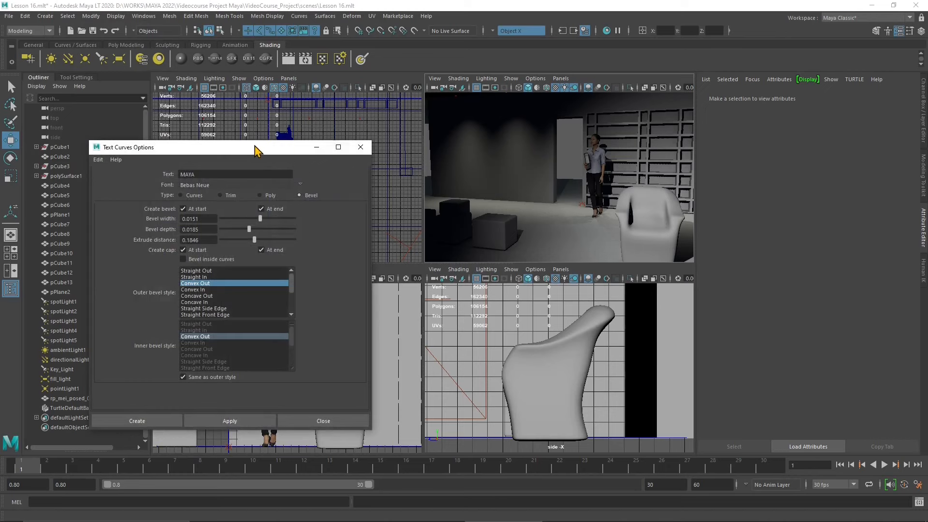
{"action": "left_click_drag", "start_coordinate": [256, 148], "coordinate": [355, 132]}
{"action": "left_click", "coordinate": [325, 159]}
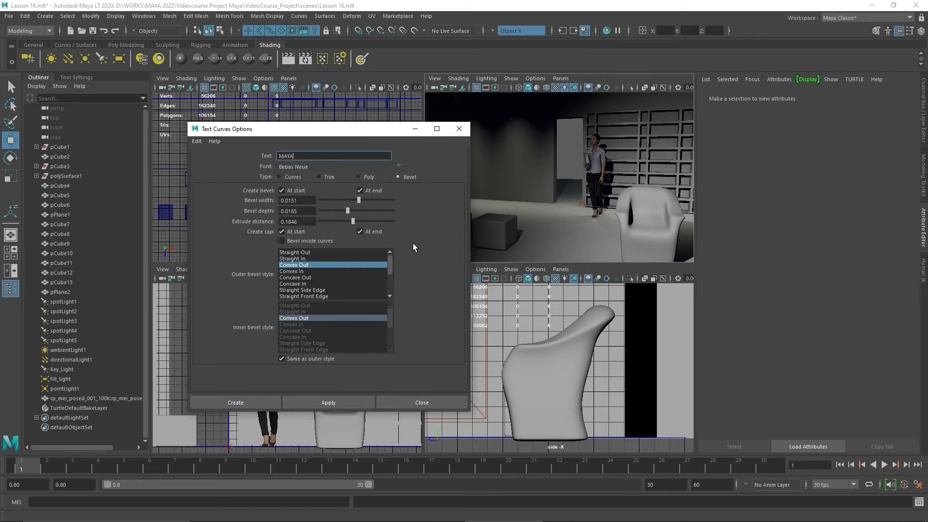
{"action": "left_click", "coordinate": [324, 404]}
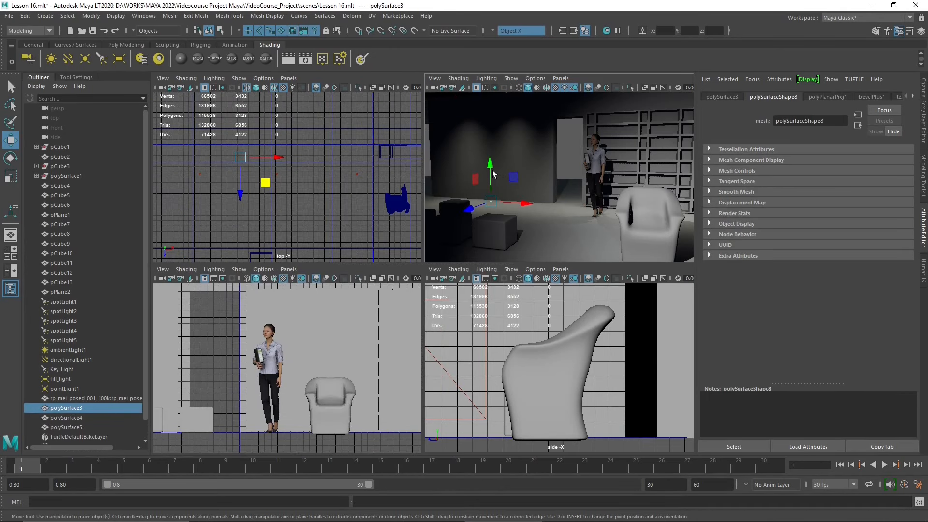
Enlarge the MAYA text uniformly to a scale of about 108 and lower it towards the floor by the back wall.
{"action": "left_click_drag", "start_coordinate": [490, 174], "coordinate": [556, 130]}
{"action": "left_click", "coordinate": [9, 176]}
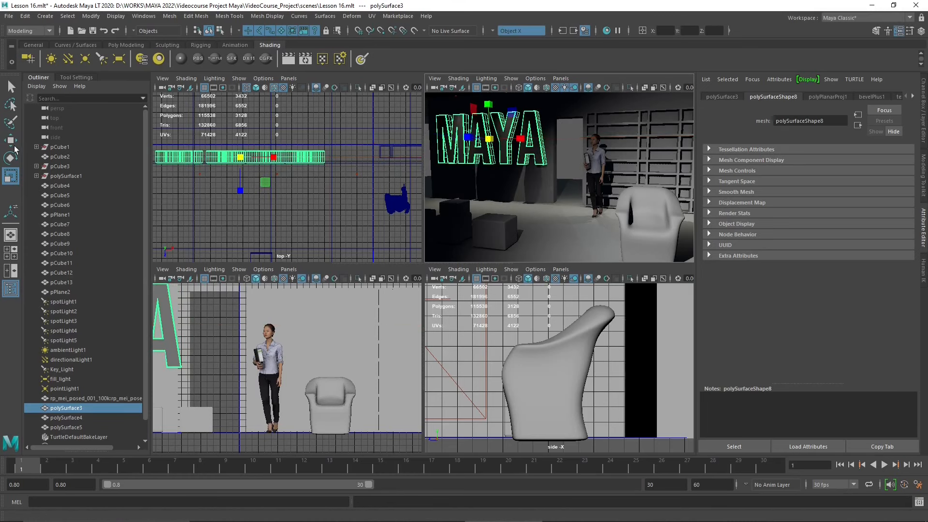
{"action": "key", "text": "w"}
{"action": "left_click_drag", "start_coordinate": [485, 112], "coordinate": [486, 139]}
{"action": "left_click_drag", "start_coordinate": [560, 179], "coordinate": [555, 160], "text": "alt"}
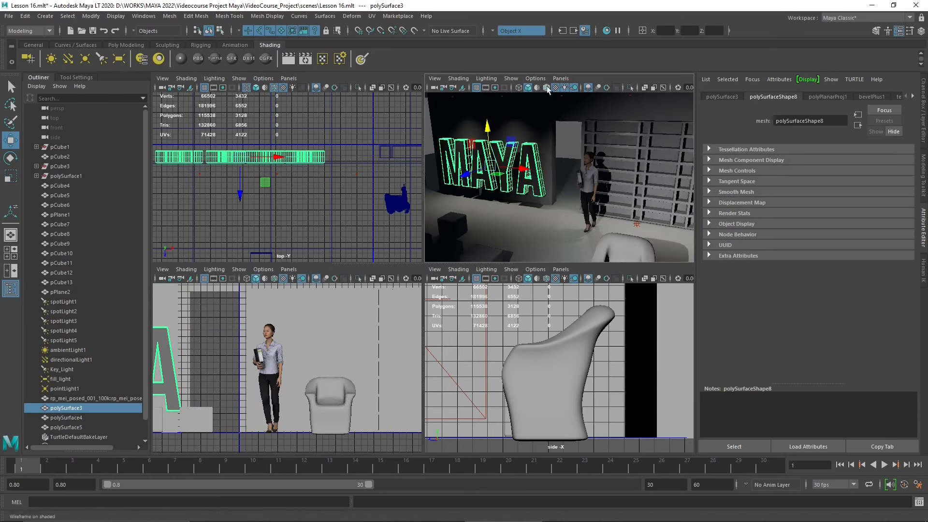
Push the MAYA text slightly towards the back wall and lower it until its letters stand on the floor.
{"action": "left_click_drag", "start_coordinate": [524, 163], "coordinate": [562, 185], "text": "alt"}
{"action": "scroll", "coordinate": [562, 182], "scroll_direction": "up", "scroll_amount": 3}
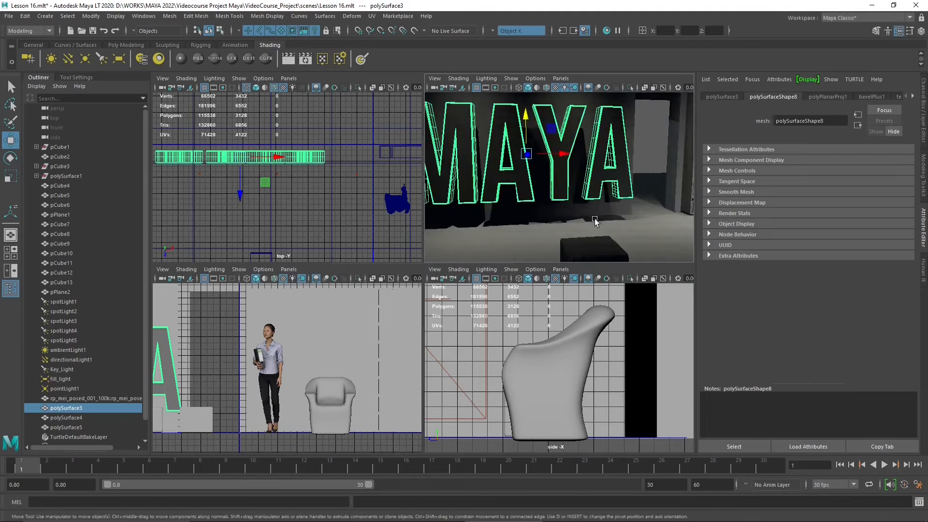
{"action": "left_click_drag", "start_coordinate": [596, 219], "coordinate": [552, 228], "text": "alt"}
{"action": "mouse_move", "coordinate": [477, 166]}
{"action": "left_mouse_down"}
{"action": "mouse_move", "coordinate": [504, 158]}
{"action": "mouse_move", "coordinate": [478, 170]}
{"action": "left_mouse_up"}
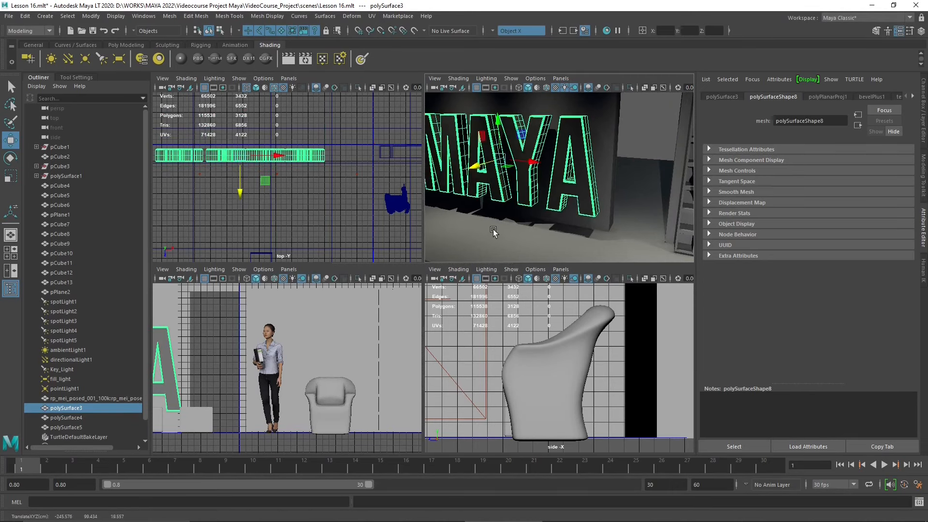
{"action": "left_click_drag", "start_coordinate": [493, 231], "coordinate": [506, 218], "text": "alt"}
{"action": "left_click_drag", "start_coordinate": [501, 123], "coordinate": [503, 146]}
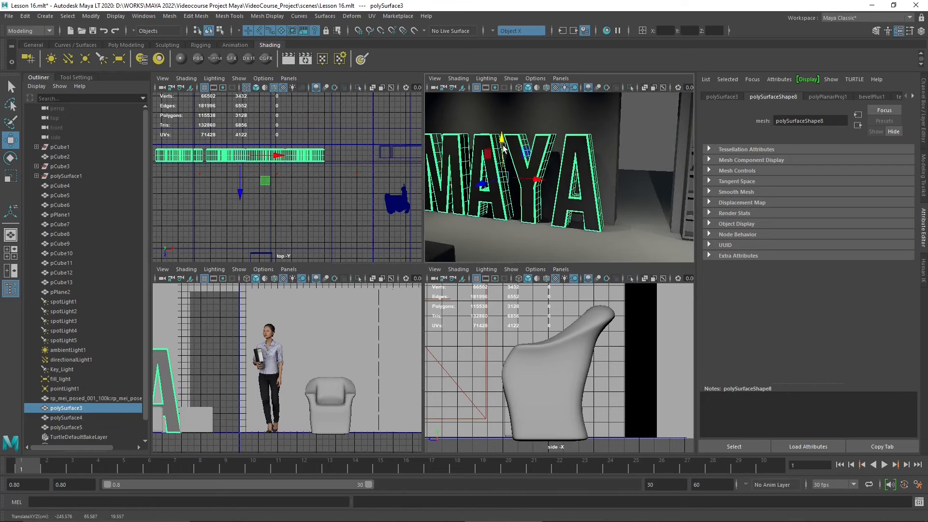
{"action": "scroll", "coordinate": [503, 146], "scroll_direction": "down", "scroll_amount": 5}
{"action": "left_click_drag", "start_coordinate": [523, 189], "coordinate": [529, 195], "text": "alt"}
{"action": "middle_click_drag", "start_coordinate": [575, 209], "coordinate": [527, 204], "text": "alt"}
{"action": "left_click_drag", "start_coordinate": [527, 205], "coordinate": [590, 207], "text": "alt"}
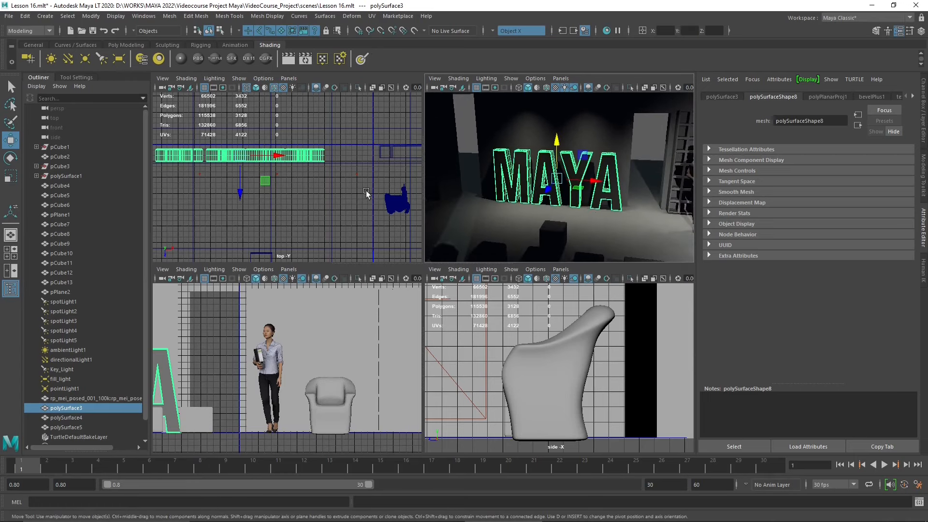
Examine the MAYA text's transform, bevel, style curve and shading group attributes, including its assigned phong1 material.
{"action": "scroll", "coordinate": [595, 183], "scroll_direction": "up", "scroll_amount": 3}
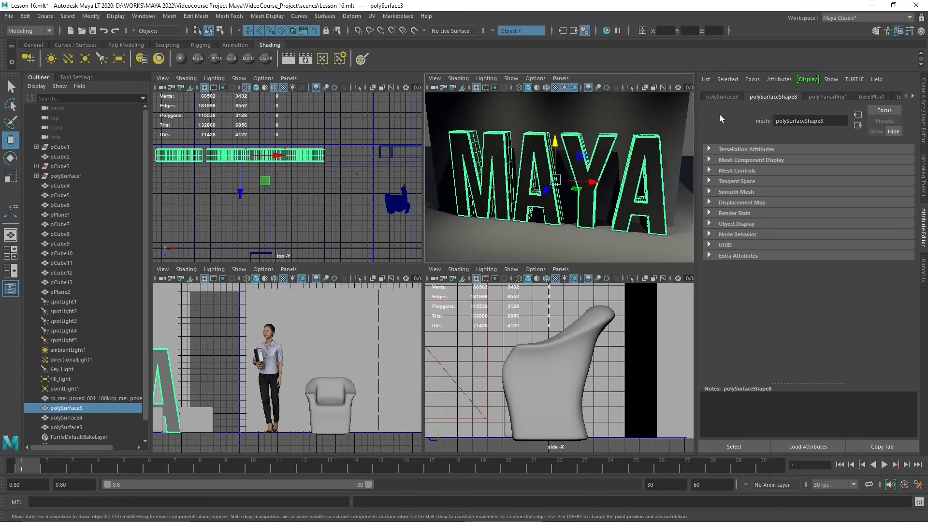
{"action": "left_click", "coordinate": [710, 97]}
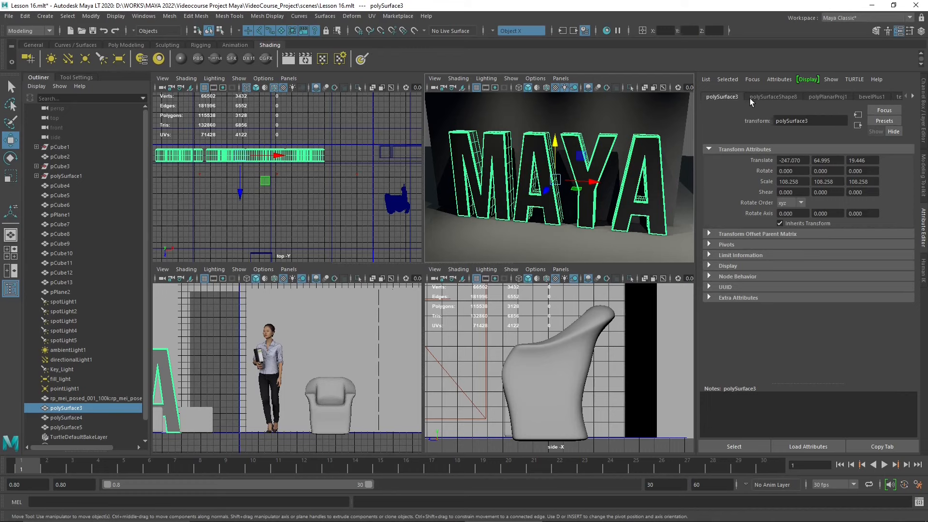
{"action": "left_click", "coordinate": [773, 97]}
{"action": "left_click", "coordinate": [828, 98]}
{"action": "left_click", "coordinate": [863, 98]}
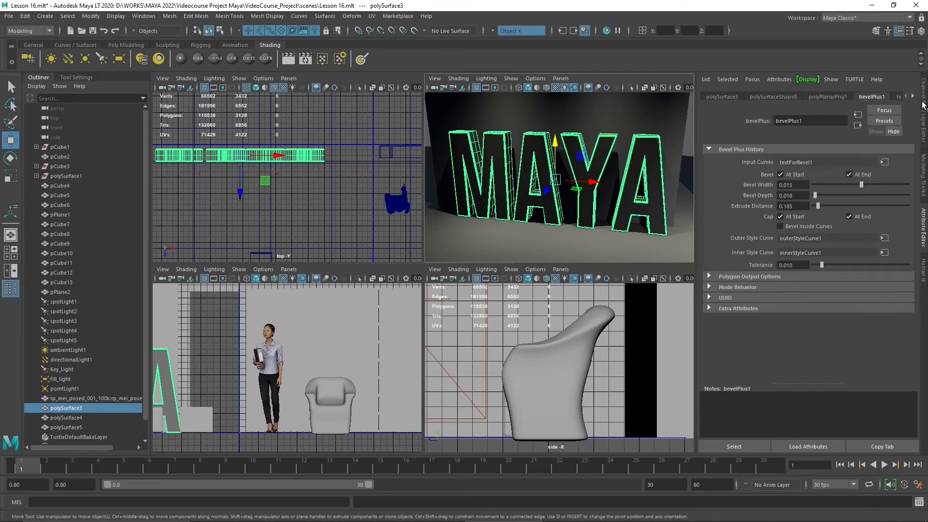
{"action": "left_click", "coordinate": [913, 97]}
{"action": "left_click", "coordinate": [913, 97]}
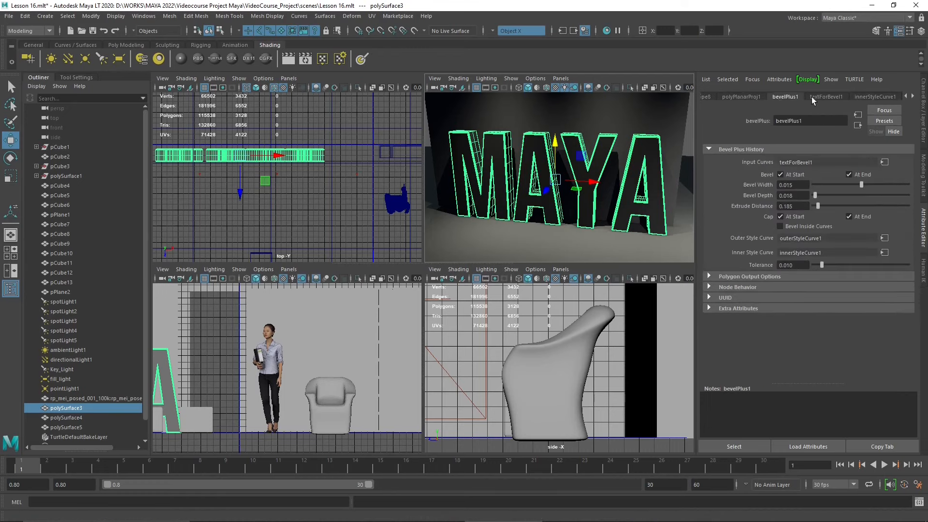
{"action": "left_click", "coordinate": [817, 97]}
{"action": "left_click", "coordinate": [873, 96]}
{"action": "left_click", "coordinate": [913, 96]}
{"action": "left_click", "coordinate": [913, 97]}
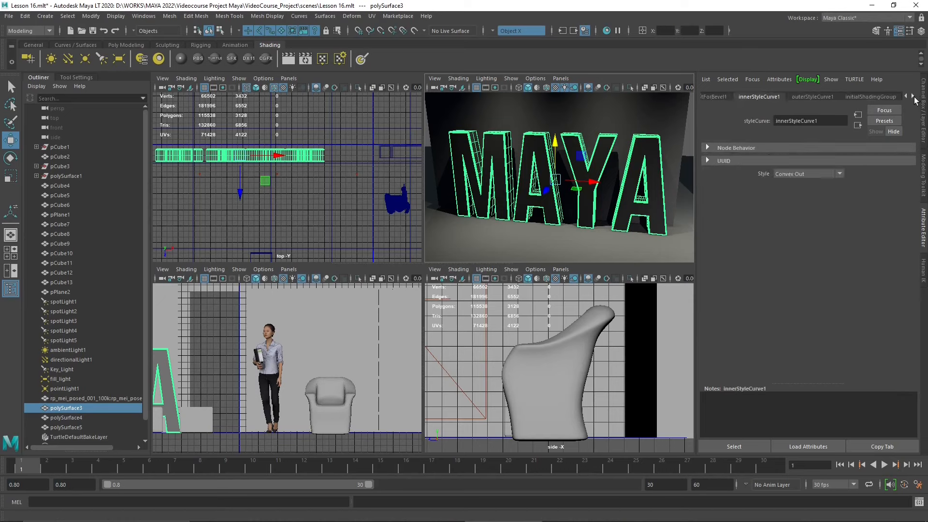
{"action": "left_click", "coordinate": [913, 97]}
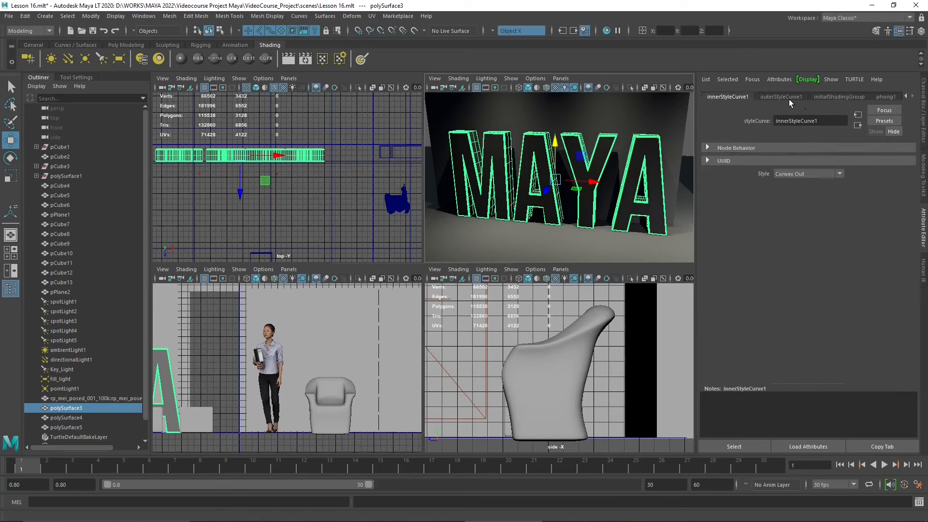
{"action": "left_click", "coordinate": [839, 97]}
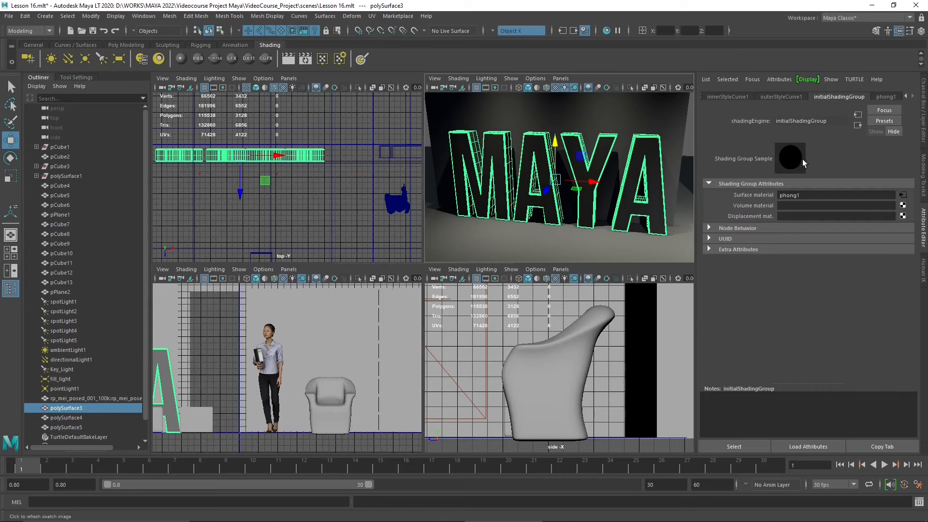
{"action": "left_click", "coordinate": [887, 97]}
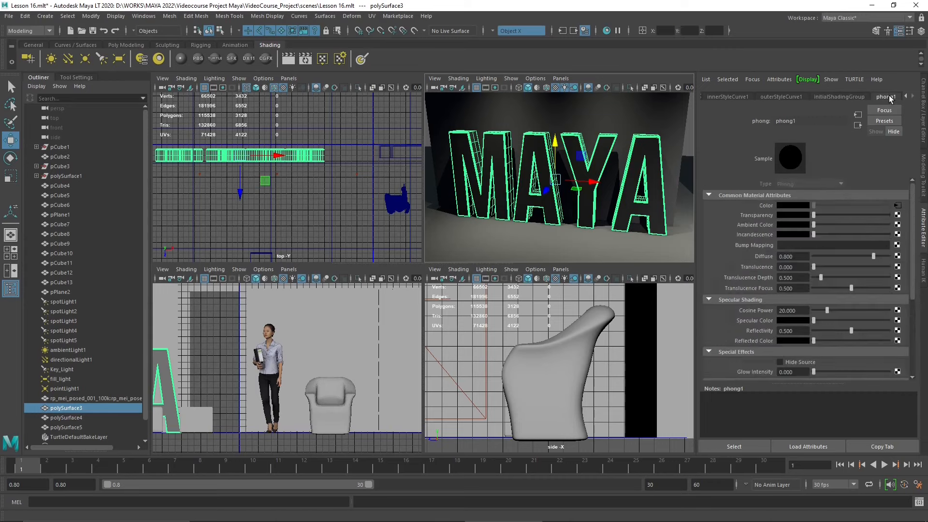
{"action": "left_click", "coordinate": [840, 98]}
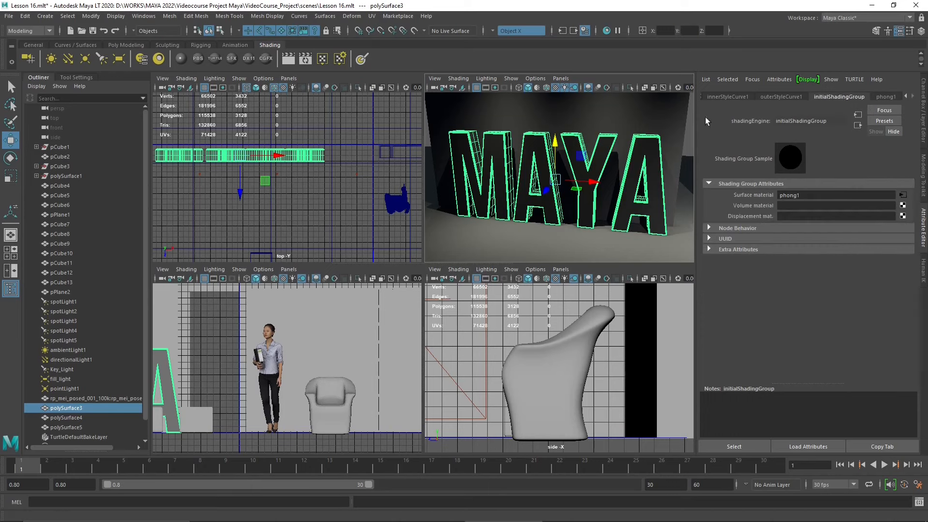
Try assigning a Phong and a ShaderFX material to the MAYA text, and undo the assignments while keeping the text's position.
{"action": "left_click_drag", "start_coordinate": [580, 190], "coordinate": [556, 190], "text": "alt"}
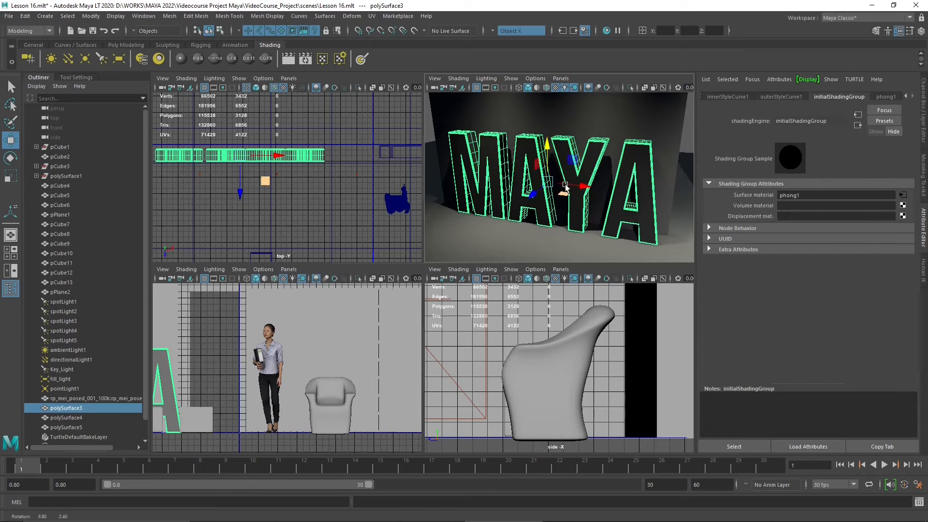
{"action": "left_click", "coordinate": [181, 62]}
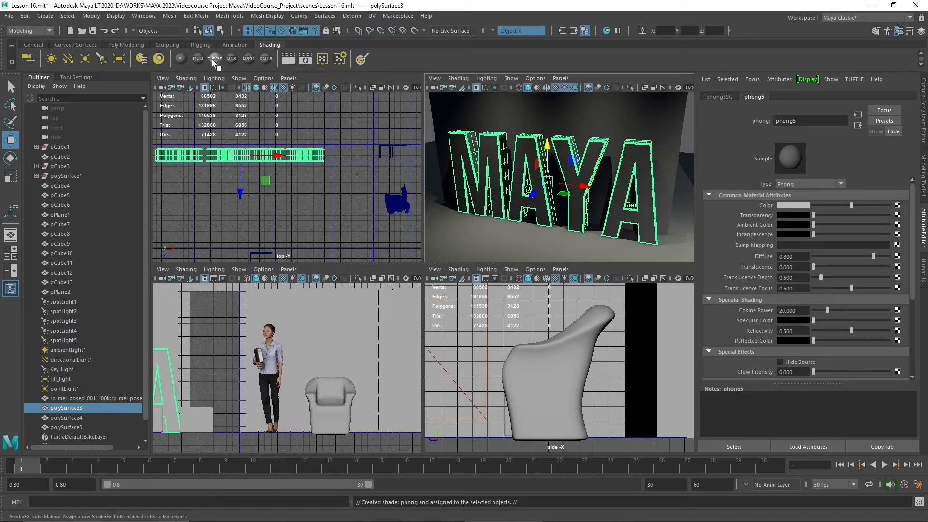
{"action": "left_click", "coordinate": [198, 59]}
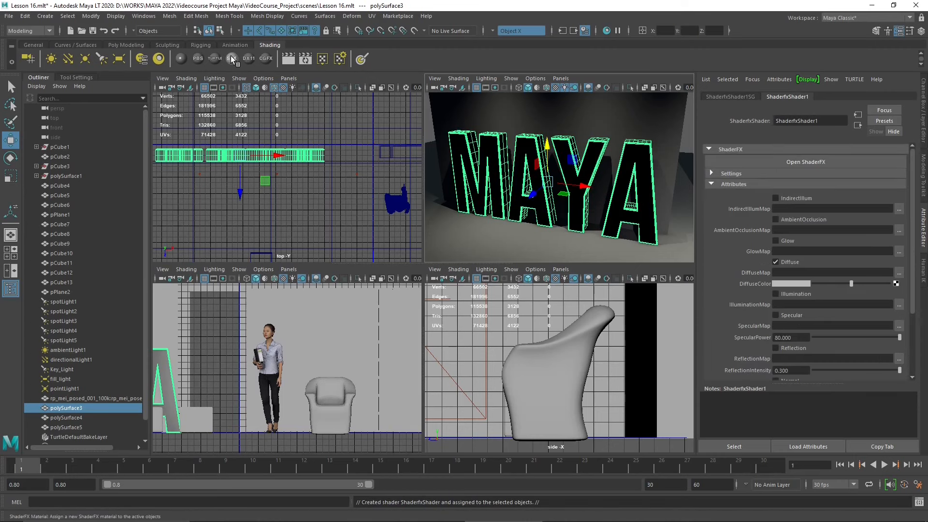
{"action": "left_click", "coordinate": [181, 60]}
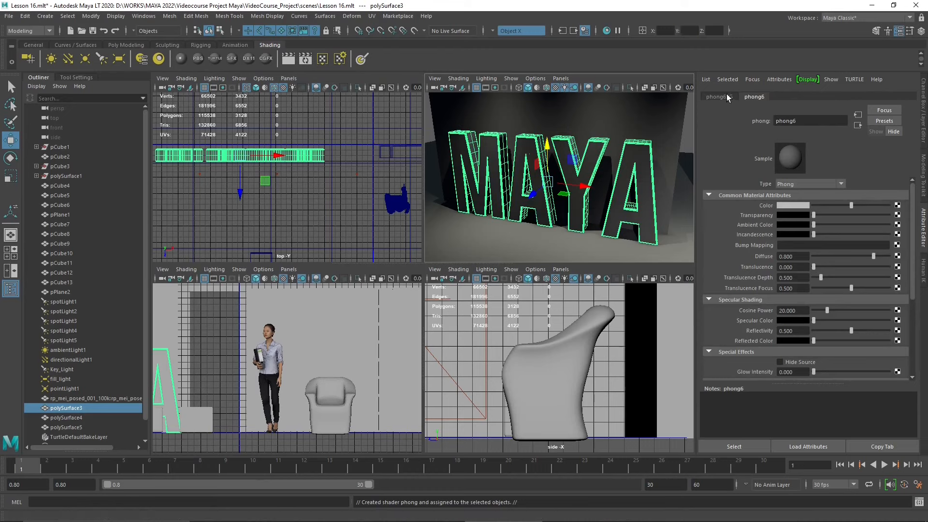
{"action": "key", "text": "ctrl+z"}
{"action": "key", "text": "ctrl+z"}
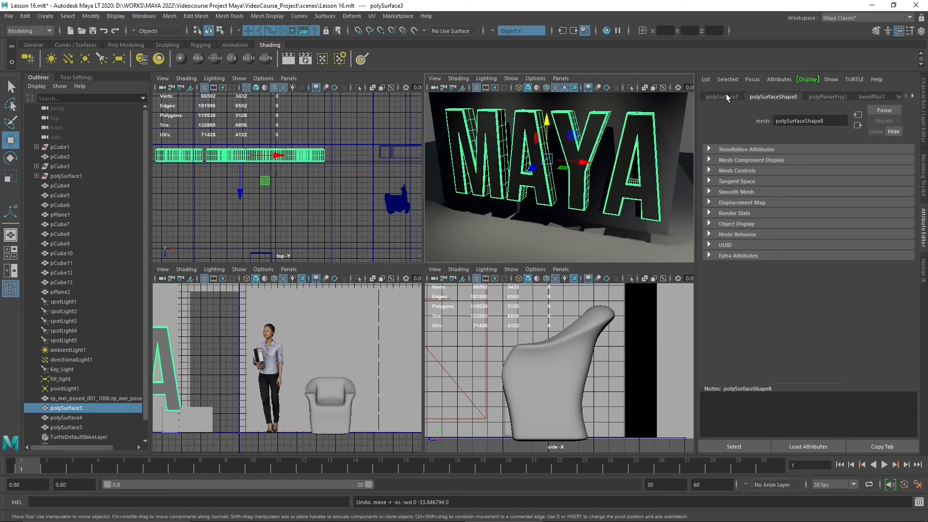
{"action": "key", "text": "shift+z"}
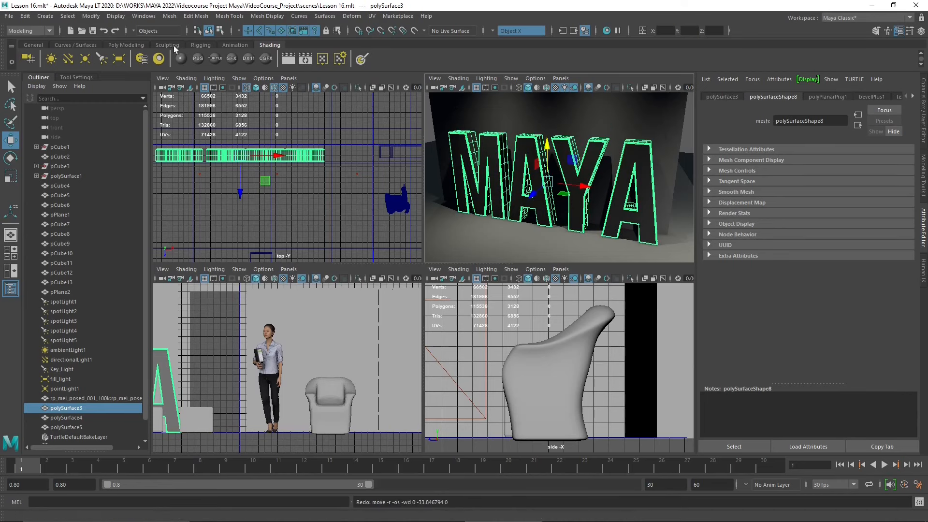
Assign a new Phong material to the MAYA text and name it MayaText.
{"action": "key", "text": "shift+z"}
{"action": "left_click", "coordinate": [797, 120]}
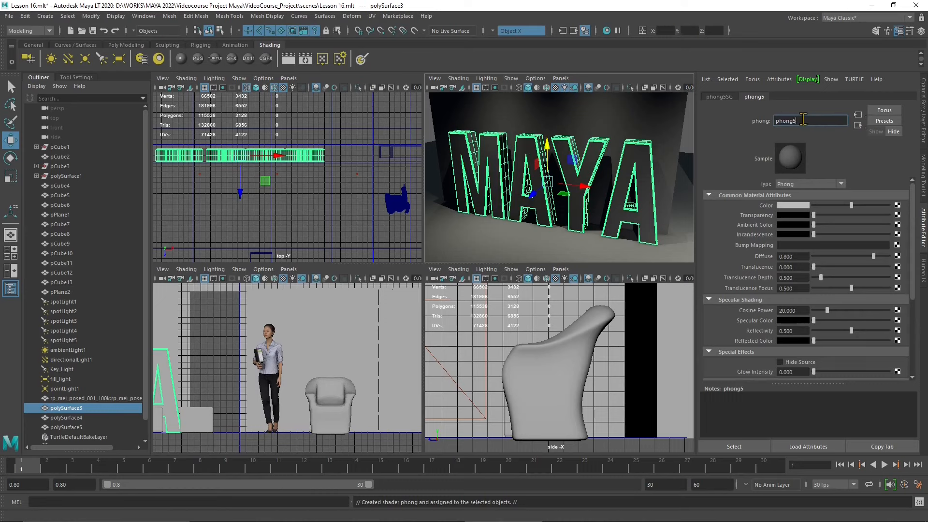
{"action": "double_click", "coordinate": [802, 120]}
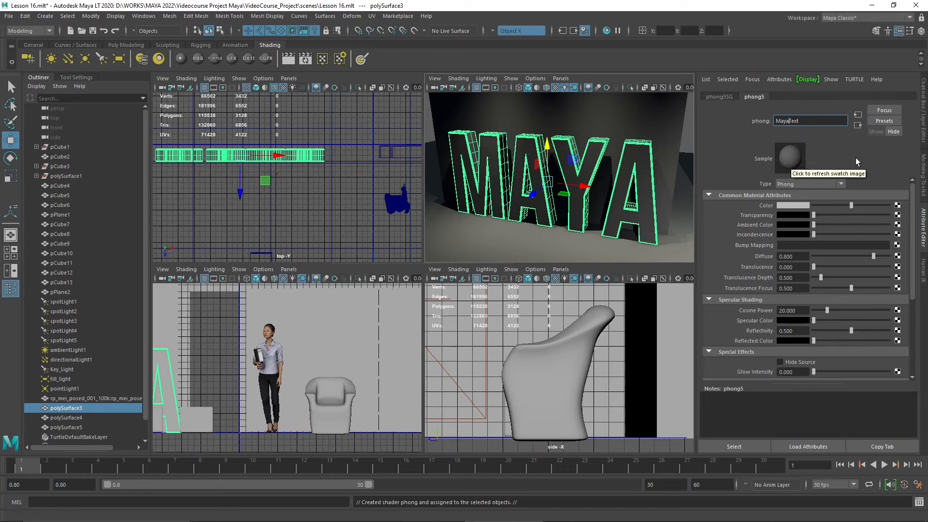
Try changing the MayaText material's type to Shaderfx Game Hair, and undo the change.
{"action": "left_click", "coordinate": [838, 185]}
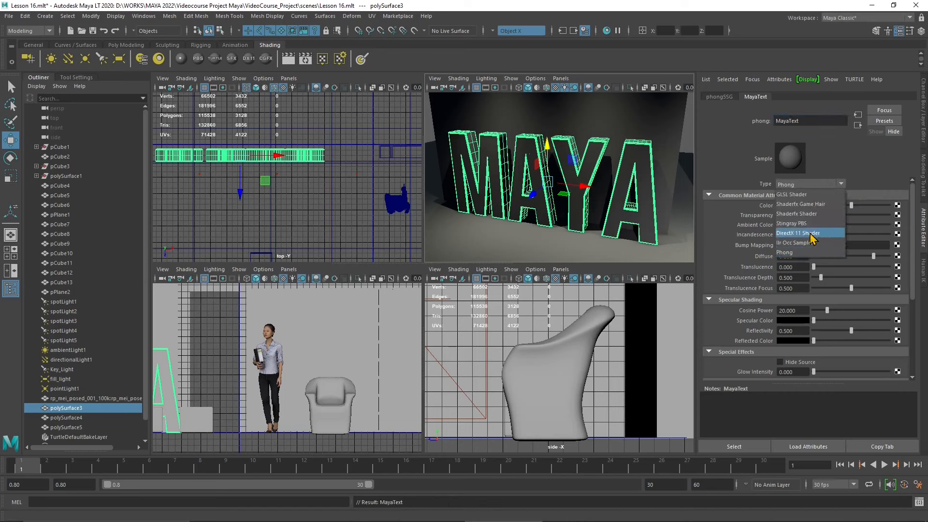
{"action": "left_click", "coordinate": [802, 204]}
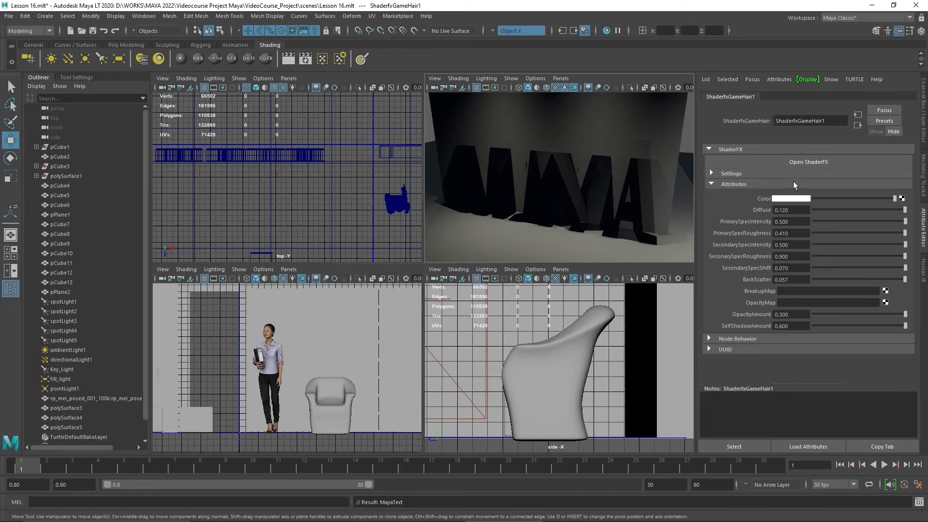
{"action": "key", "text": "ctrl+z"}
{"action": "left_click", "coordinate": [631, 187]}
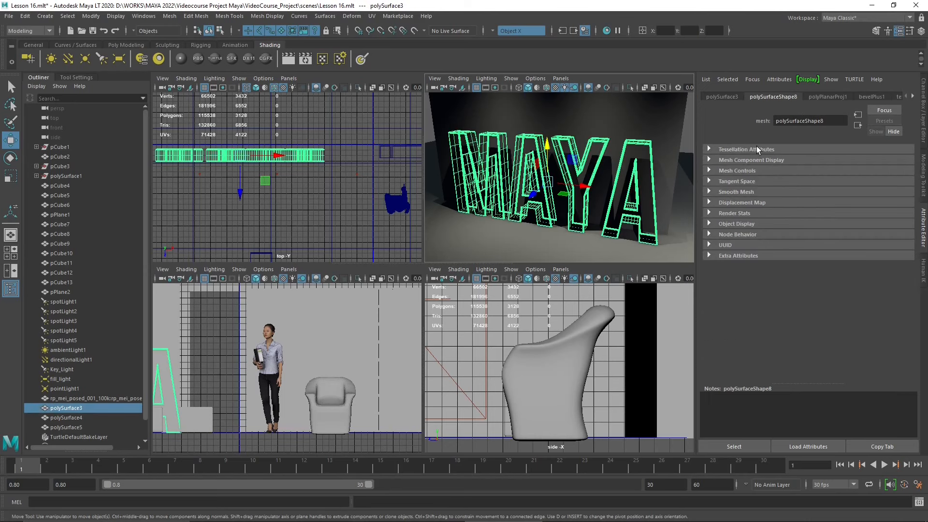
{"action": "key", "text": "ctrl+z"}
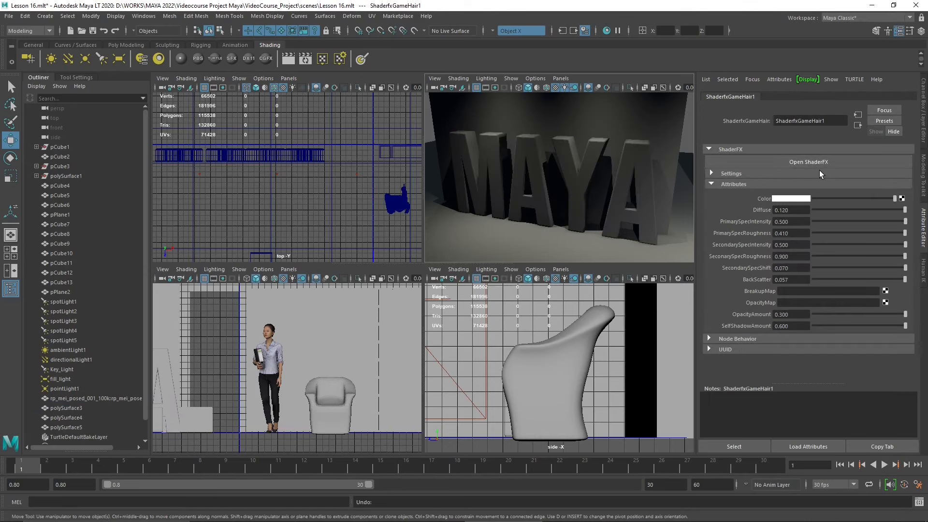
Reselect the MAYA text and open the attributes of its MayaText Phong material.
{"action": "left_click", "coordinate": [641, 160]}
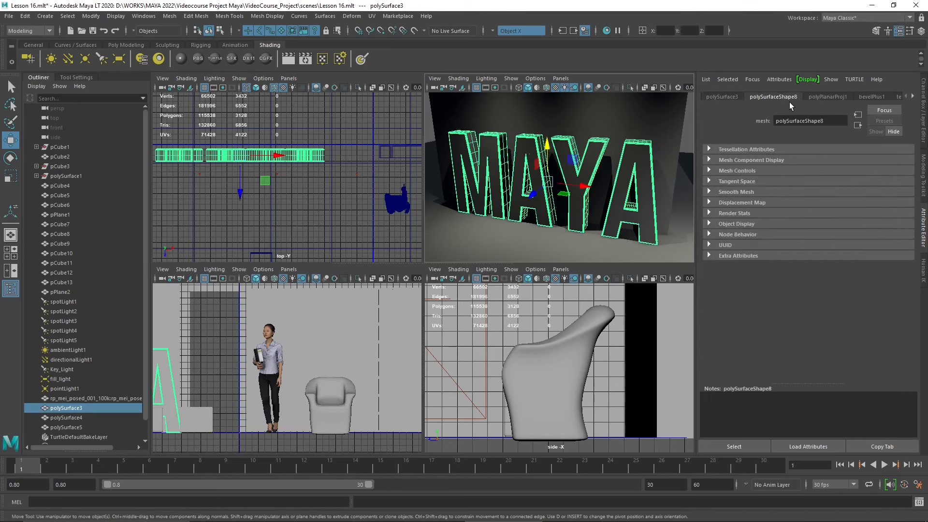
{"action": "left_click", "coordinate": [880, 96]}
{"action": "left_click", "coordinate": [912, 97]}
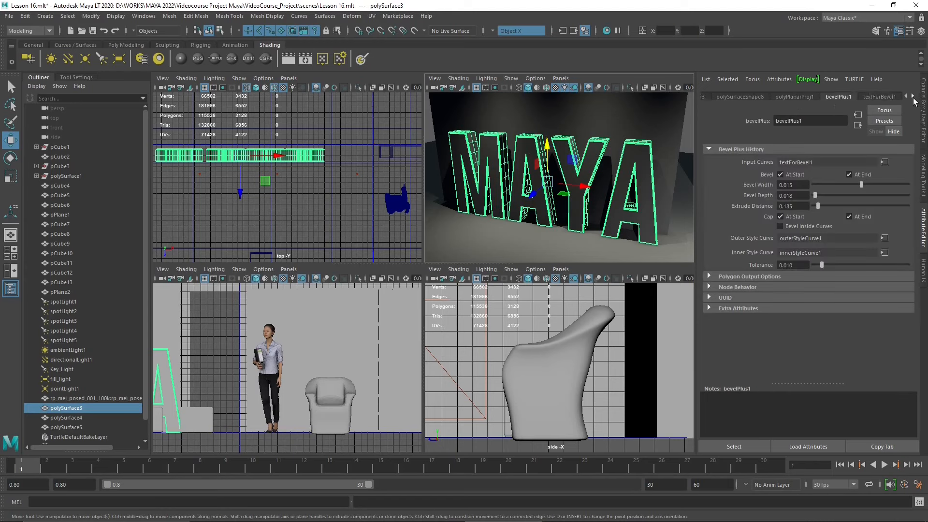
{"action": "left_click", "coordinate": [912, 97]}
{"action": "left_click", "coordinate": [886, 96]}
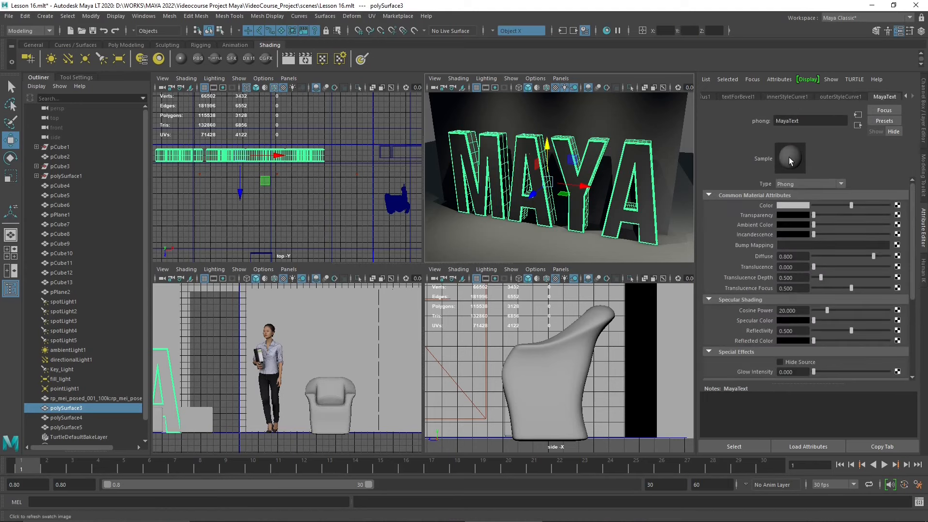
Review the shader types available for the MayaText material and collapse its Common Material Attributes section.
{"action": "left_click", "coordinate": [841, 185]}
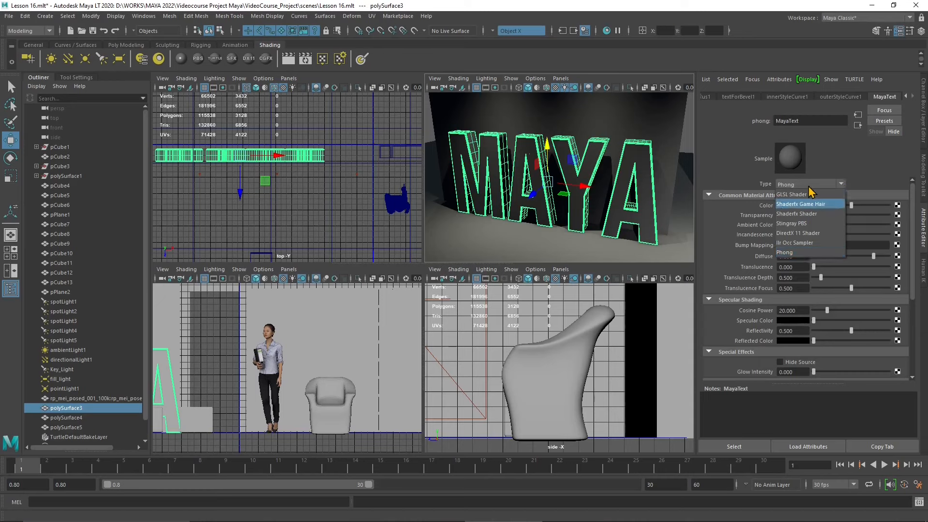
{"action": "left_click", "coordinate": [826, 160]}
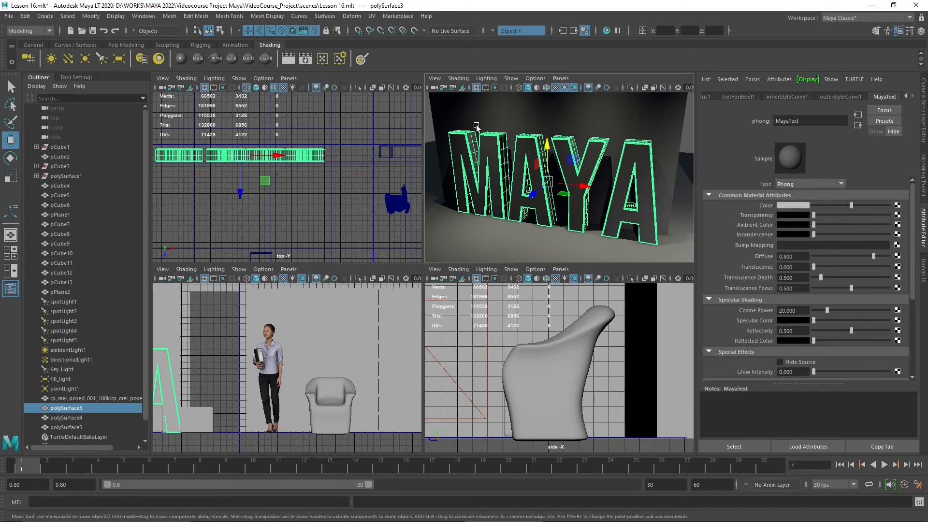
{"action": "left_click_drag", "start_coordinate": [513, 181], "coordinate": [518, 167], "text": "alt"}
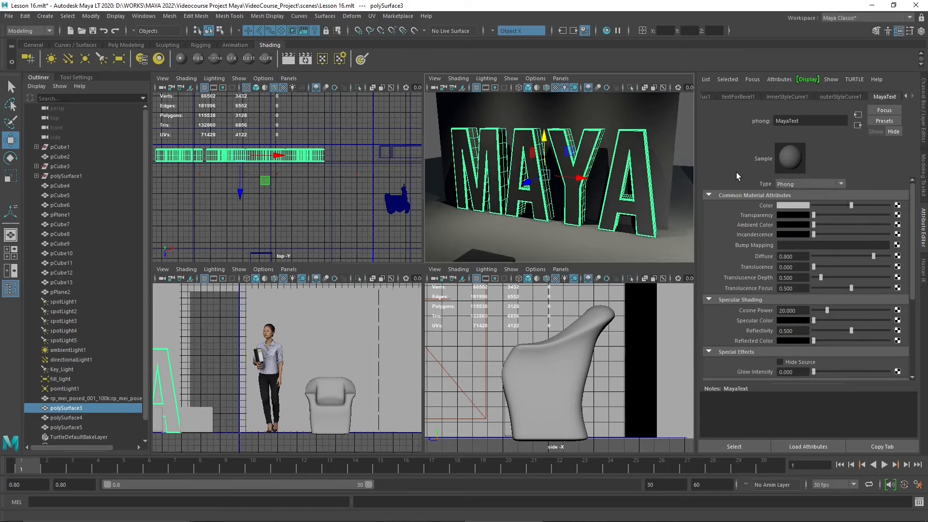
{"action": "left_click_drag", "start_coordinate": [578, 173], "coordinate": [574, 181], "text": "alt"}
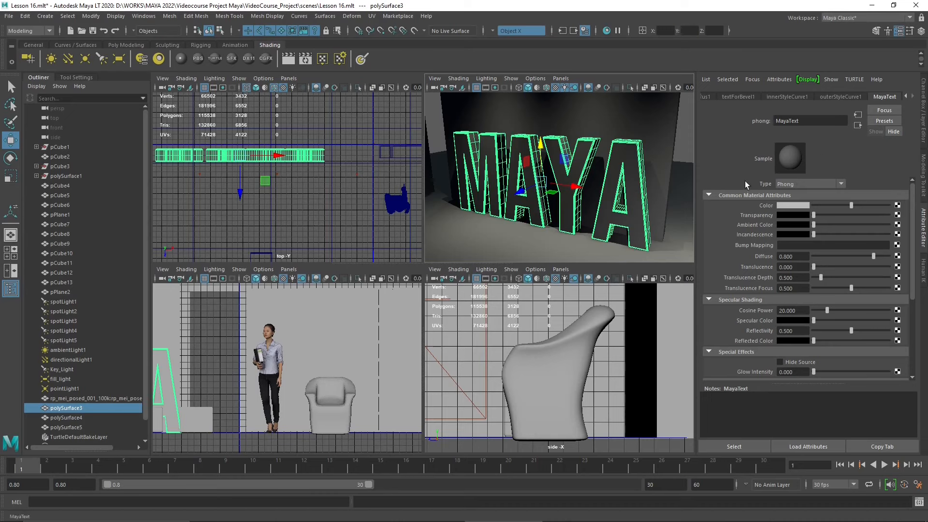
{"action": "left_click", "coordinate": [727, 194]}
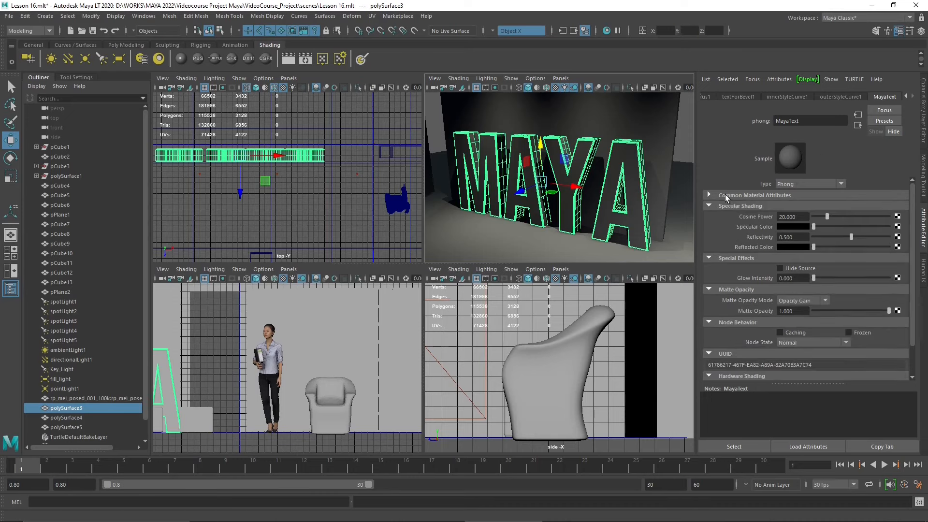
Collapse the remaining attribute sections of the MayaText material, leaving only Common Material Attributes expanded.
{"action": "left_click", "coordinate": [727, 205]}
{"action": "left_click", "coordinate": [726, 216]}
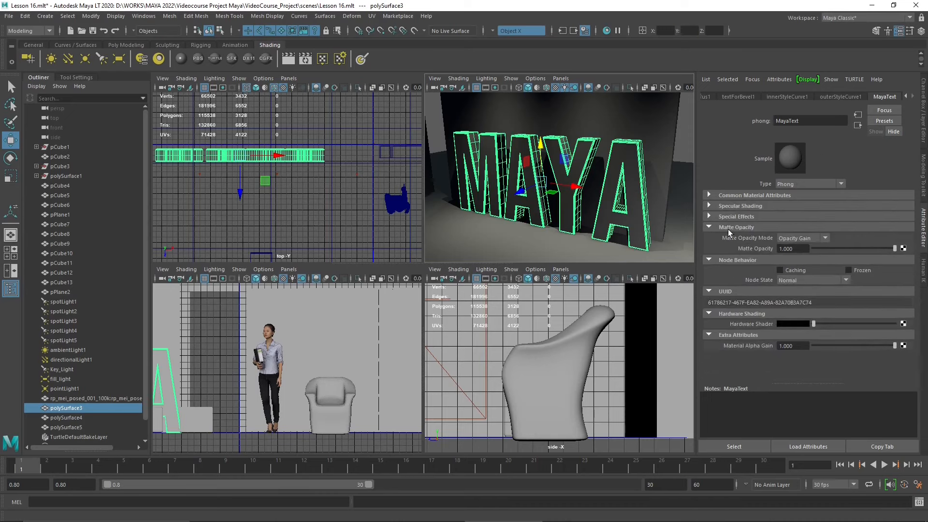
{"action": "left_click", "coordinate": [728, 228]}
{"action": "left_click", "coordinate": [729, 237]}
{"action": "left_click", "coordinate": [729, 249]}
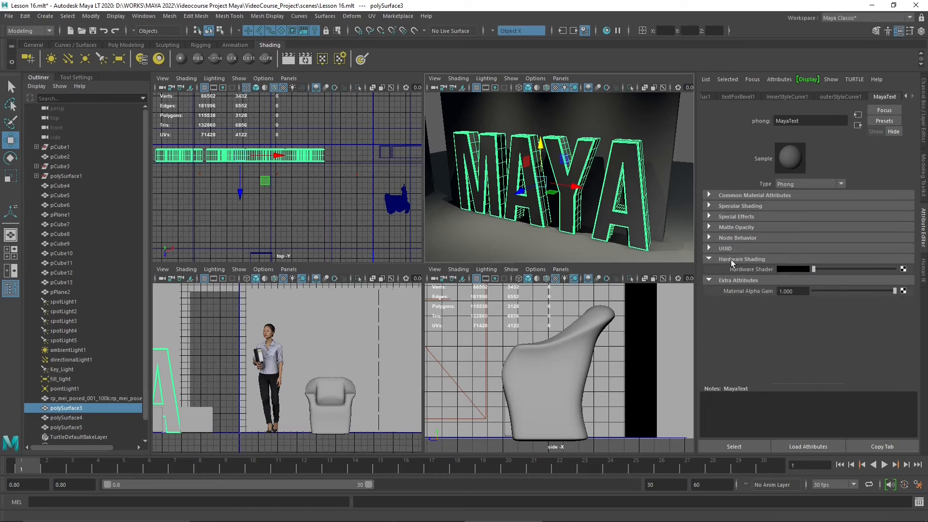
{"action": "left_click", "coordinate": [730, 259]}
{"action": "left_click", "coordinate": [733, 269]}
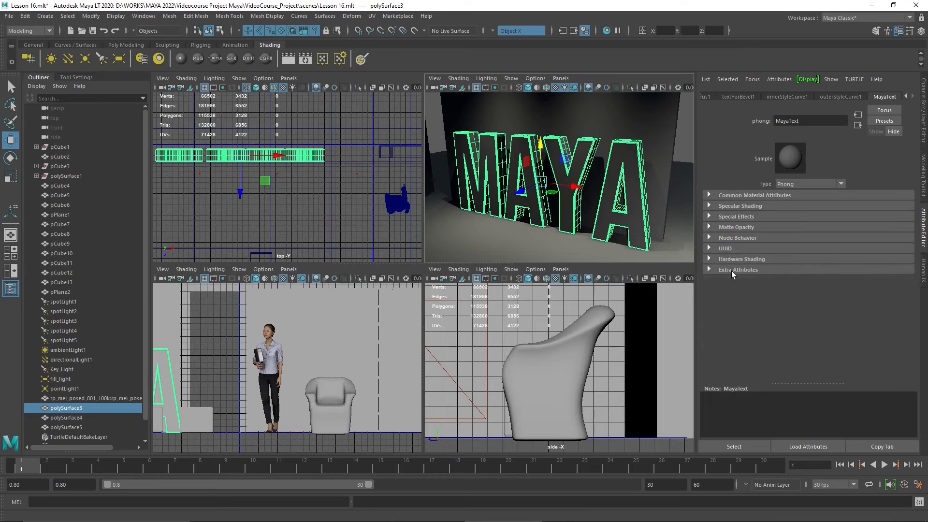
{"action": "left_click", "coordinate": [791, 153]}
{"action": "left_click", "coordinate": [750, 195]}
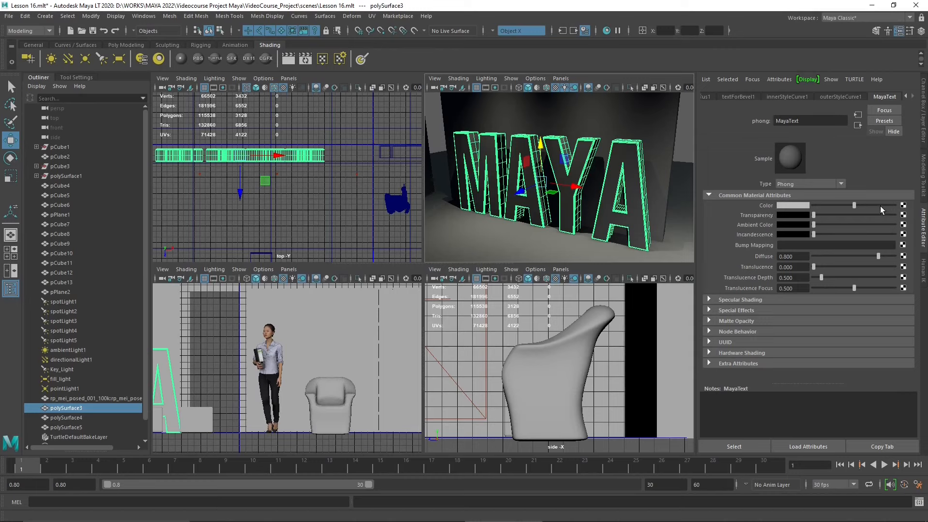
Try green and teal tones for the MayaText material's color using HSV values, ending around H 152, S 1.000, V 0.207.
{"action": "left_click", "coordinate": [790, 208]}
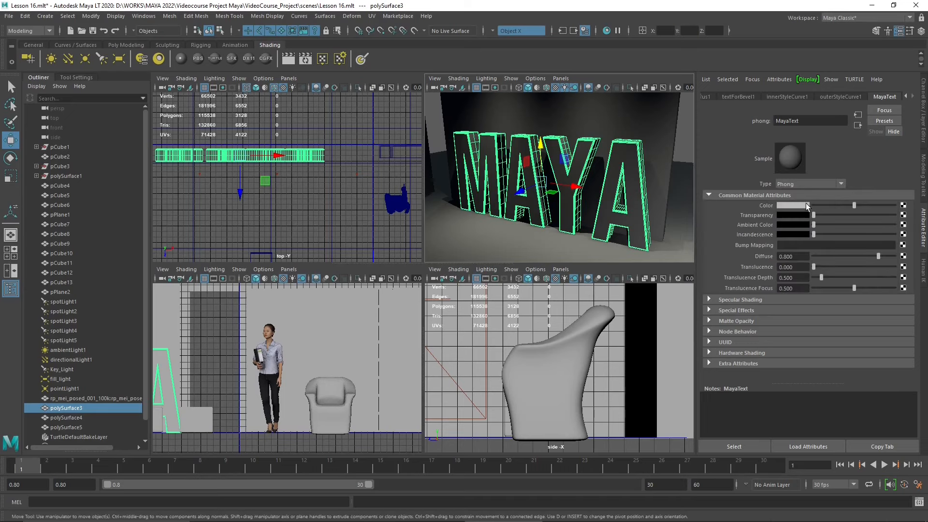
{"action": "left_click", "coordinate": [794, 207]}
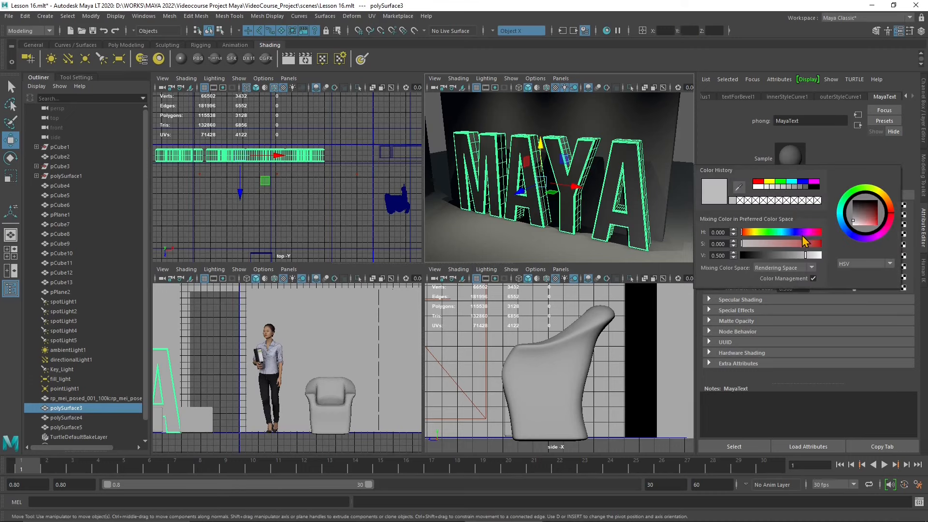
{"action": "left_click", "coordinate": [767, 233]}
{"action": "left_click_drag", "start_coordinate": [804, 246], "coordinate": [818, 244]}
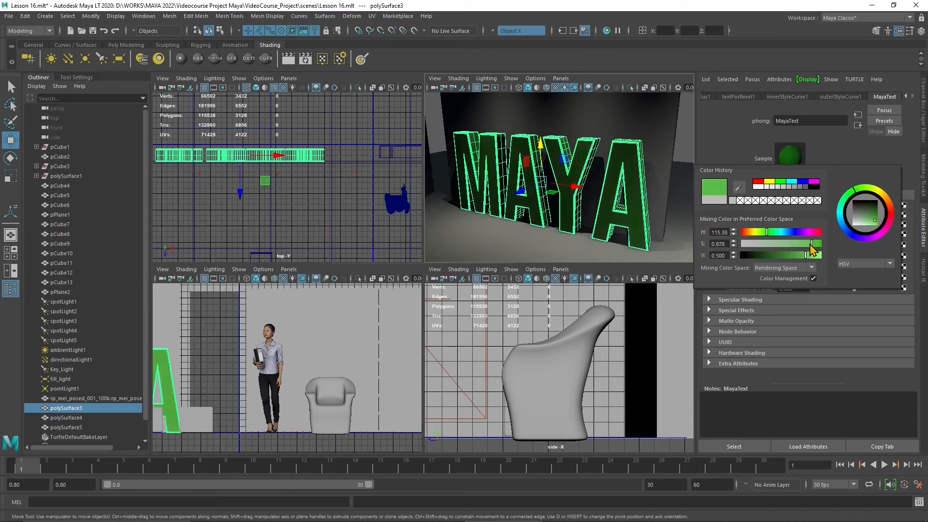
{"action": "left_click", "coordinate": [777, 255]}
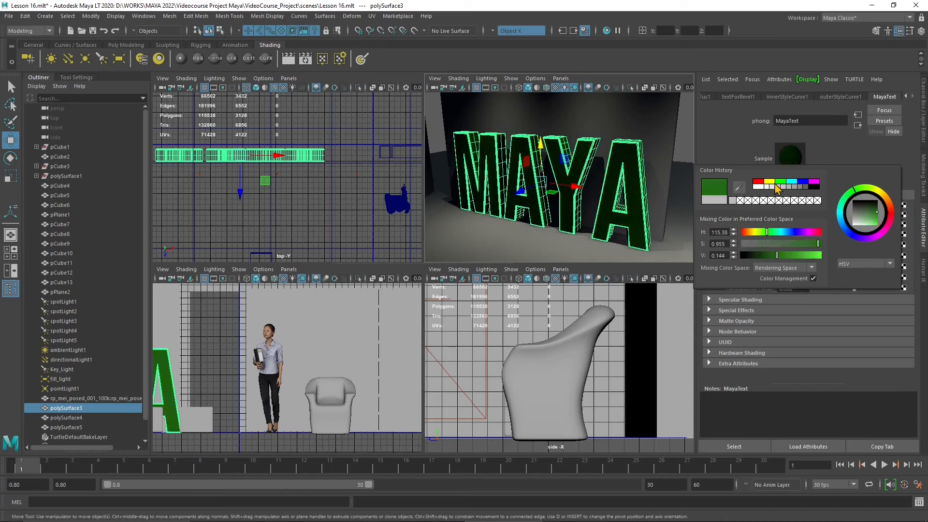
{"action": "left_click_drag", "start_coordinate": [863, 218], "coordinate": [878, 214]}
{"action": "left_click_drag", "start_coordinate": [855, 243], "coordinate": [848, 218]}
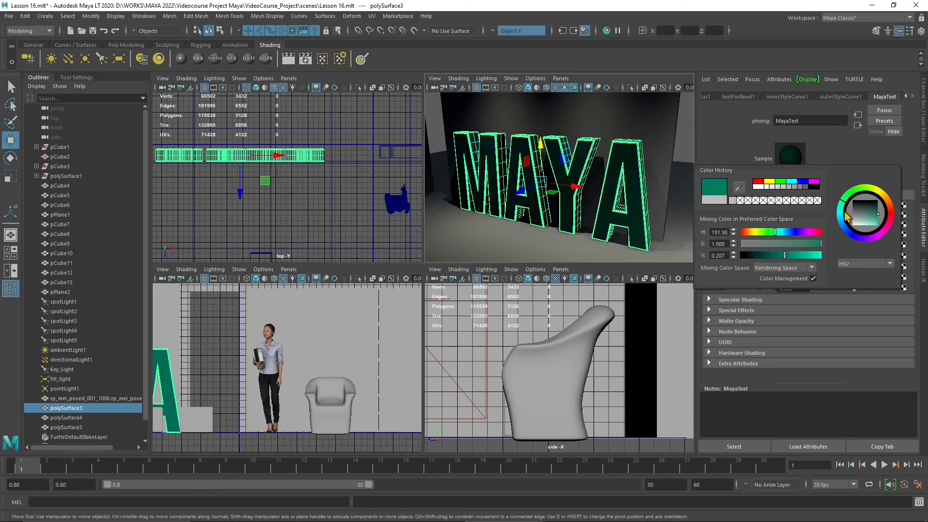
Switch the color values to RGB, 0 to 1.0, and mix an olive green of about R 0.218, G 0.310, B 0.090 for MayaText.
{"action": "left_click", "coordinate": [865, 264]}
{"action": "left_click", "coordinate": [858, 272]}
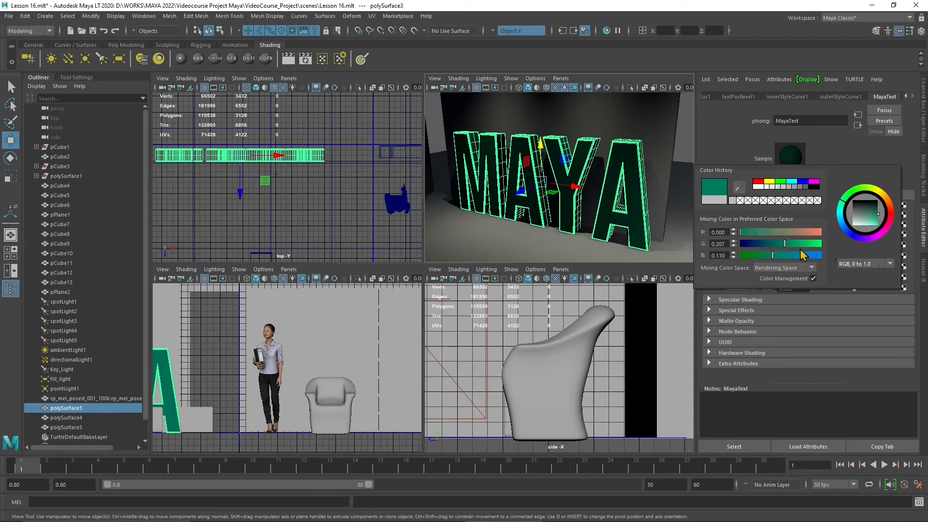
{"action": "left_click_drag", "start_coordinate": [759, 241], "coordinate": [794, 244]}
{"action": "left_click", "coordinate": [782, 232]}
{"action": "left_click_drag", "start_coordinate": [806, 256], "coordinate": [769, 255]}
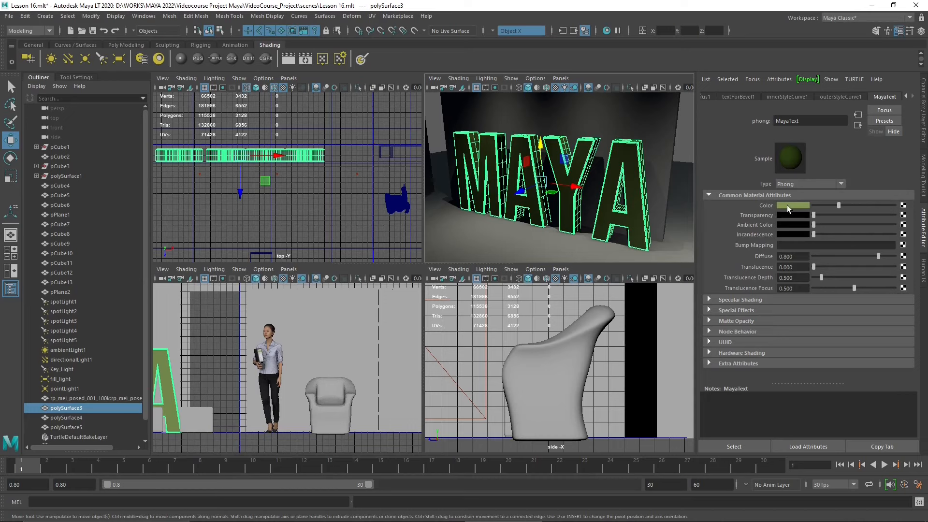
Sample the teal of the Maya logo as the MayaText material's color and deselect the text.
{"action": "left_click", "coordinate": [786, 205]}
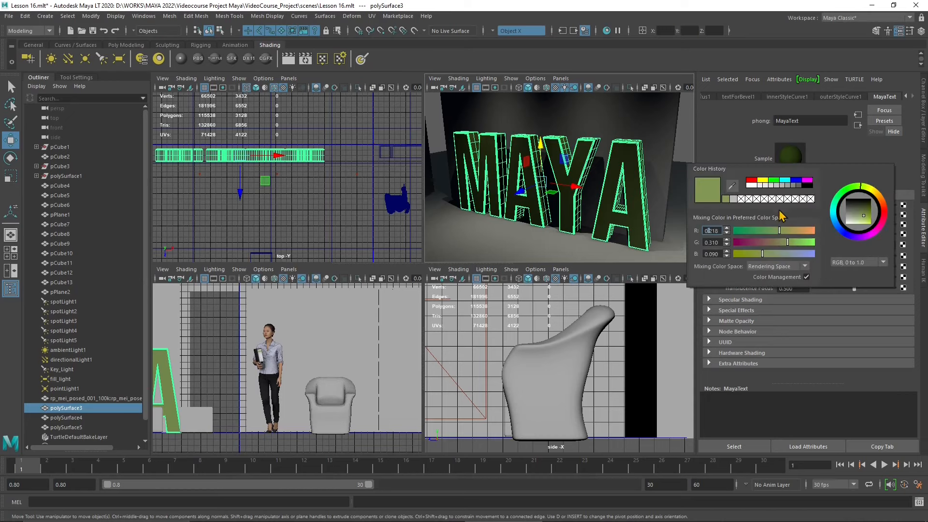
{"action": "left_click", "coordinate": [733, 186]}
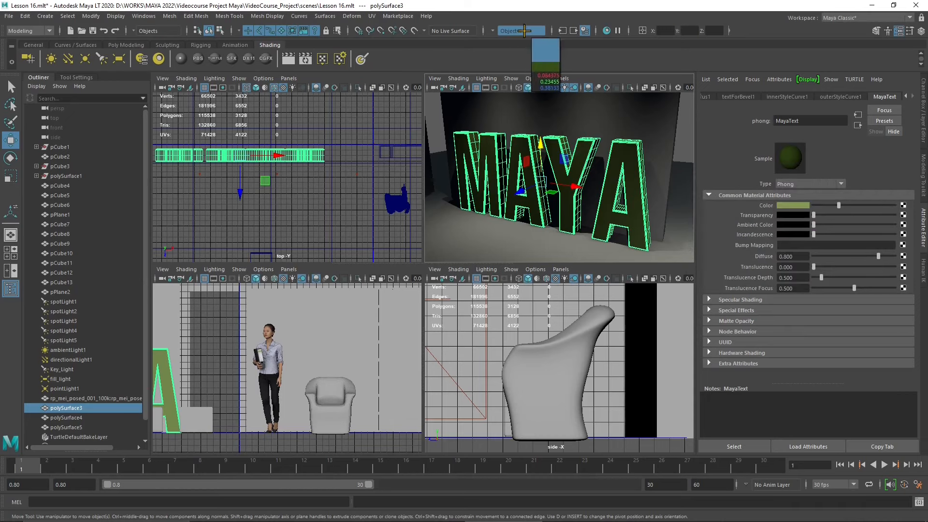
{"action": "left_click", "coordinate": [4, 5]}
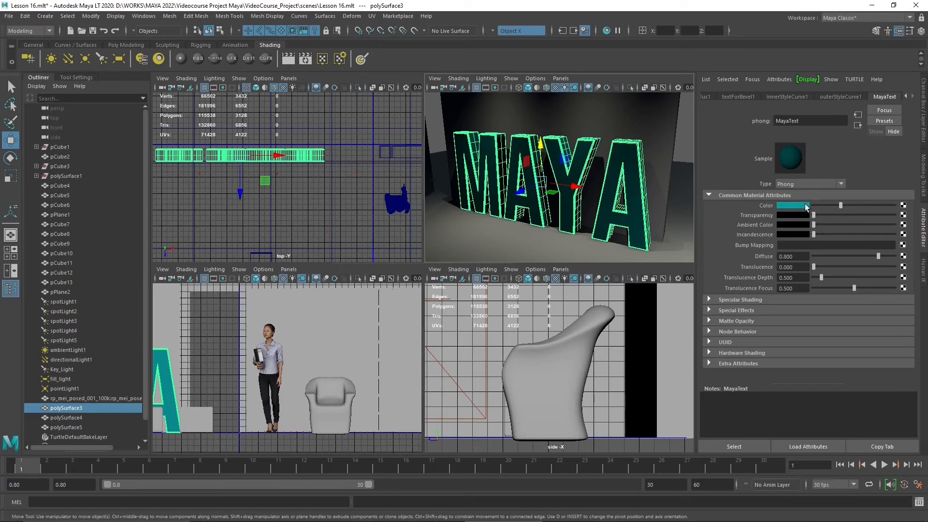
{"action": "left_click", "coordinate": [435, 115]}
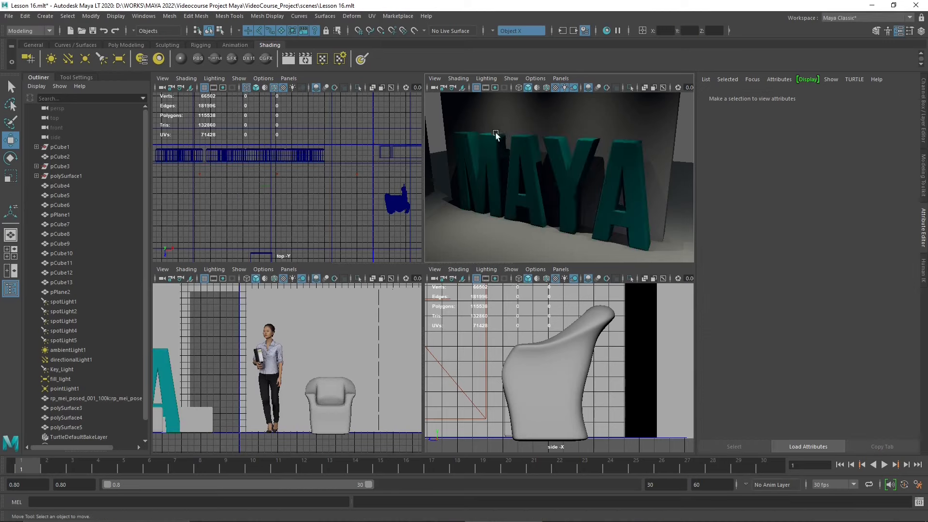
Select the floor plane pPlane1 and assign a new Phong material to it.
{"action": "scroll", "coordinate": [556, 177], "scroll_direction": "down", "scroll_amount": 3}
{"action": "left_click_drag", "start_coordinate": [578, 196], "coordinate": [555, 193], "text": "alt"}
{"action": "scroll", "coordinate": [580, 205], "scroll_direction": "down", "scroll_amount": 5}
{"action": "scroll", "coordinate": [601, 189], "scroll_direction": "up", "scroll_amount": 5}
{"action": "left_click", "coordinate": [554, 190]}
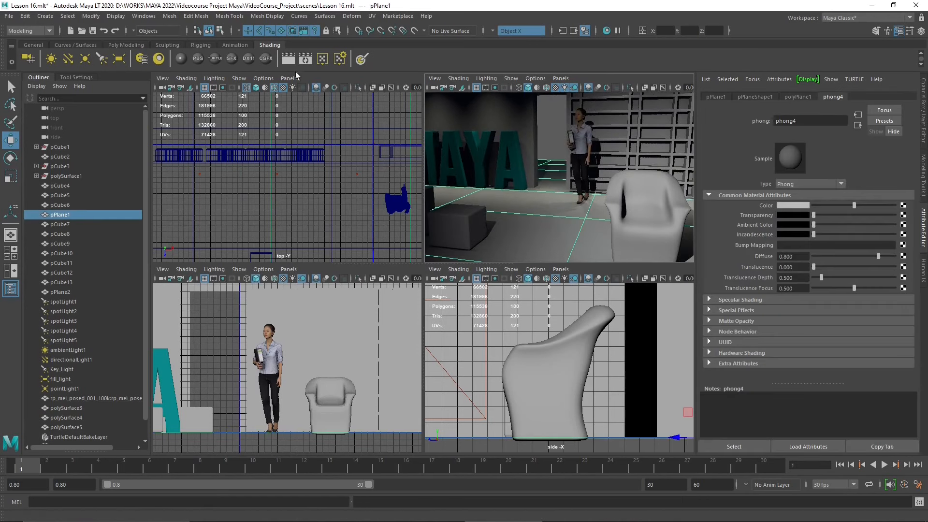
{"action": "left_click", "coordinate": [181, 58]}
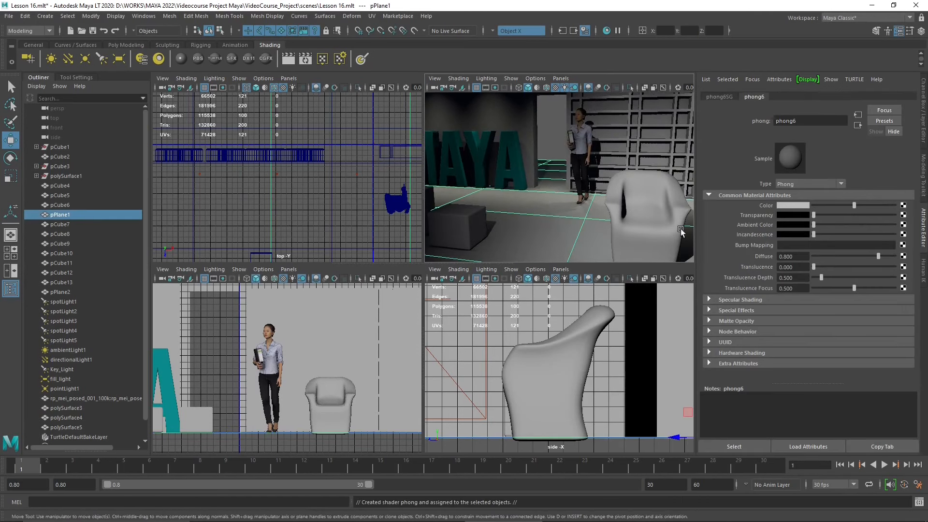
Set the color of the floor's new Phong material to a light sandy beige after trying orange tones.
{"action": "left_click", "coordinate": [802, 207]}
{"action": "left_click", "coordinate": [793, 206]}
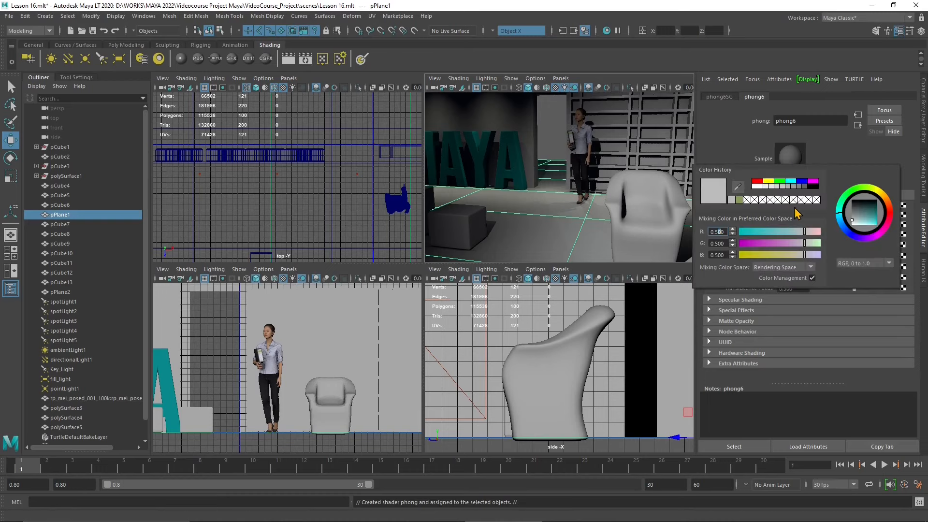
{"action": "mouse_move", "coordinate": [889, 206]}
{"action": "left_mouse_down"}
{"action": "mouse_move", "coordinate": [881, 225]}
{"action": "mouse_move", "coordinate": [897, 209]}
{"action": "left_mouse_up"}
{"action": "left_click", "coordinate": [875, 217]}
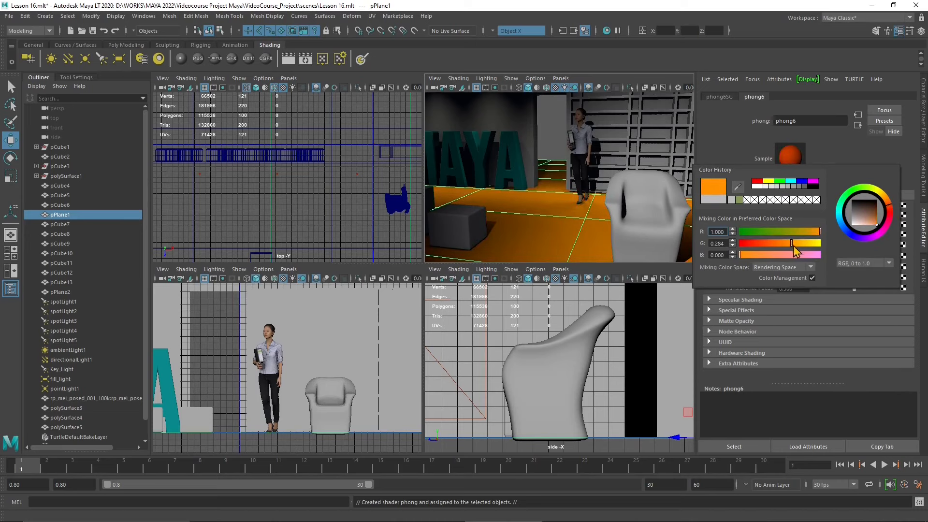
{"action": "left_click_drag", "start_coordinate": [791, 243], "coordinate": [752, 258]}
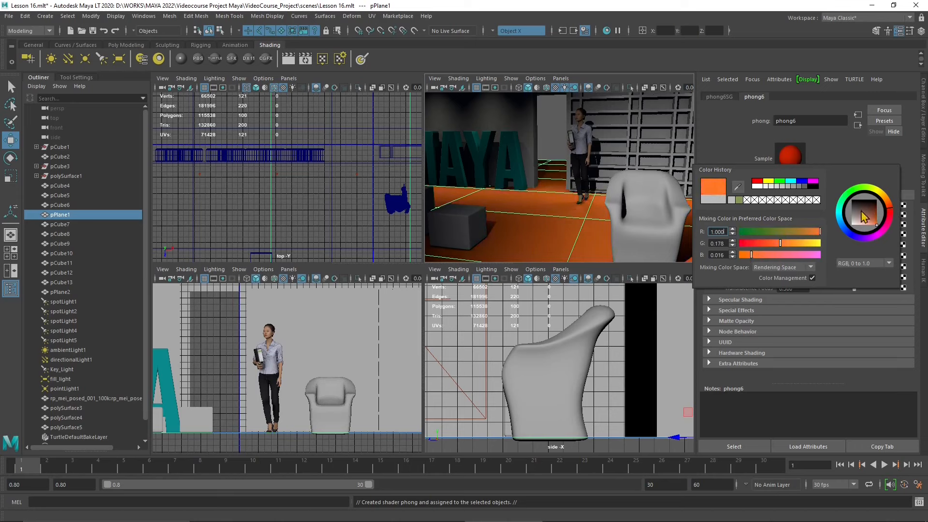
{"action": "mouse_move", "coordinate": [893, 215]}
{"action": "left_mouse_down"}
{"action": "mouse_move", "coordinate": [886, 195]}
{"action": "mouse_move", "coordinate": [872, 210]}
{"action": "mouse_move", "coordinate": [874, 226]}
{"action": "mouse_move", "coordinate": [864, 222]}
{"action": "left_mouse_up"}
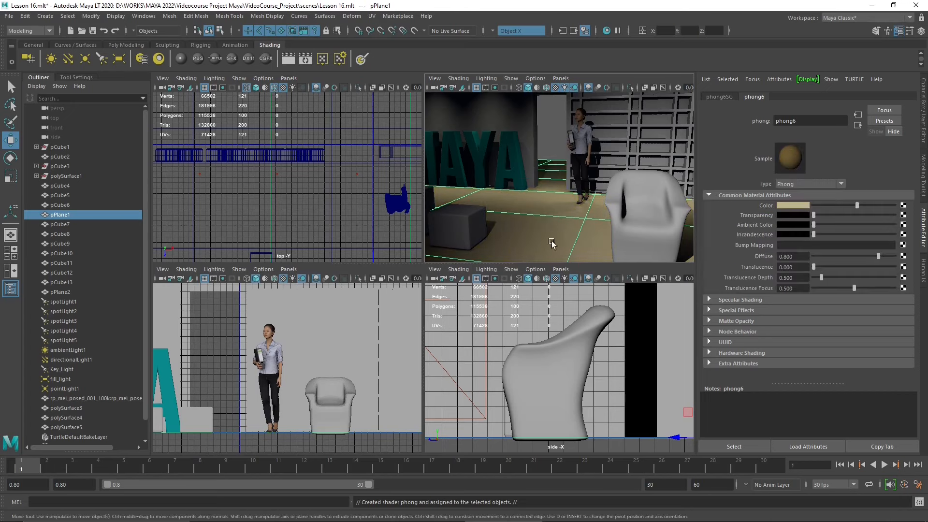
Select the shelving unit pCube5 behind the woman and assign a new Phong material to it.
{"action": "middle_click_drag", "start_coordinate": [610, 204], "coordinate": [579, 224], "text": "alt"}
{"action": "left_click_drag", "start_coordinate": [579, 224], "coordinate": [579, 217], "text": "alt"}
{"action": "left_click", "coordinate": [595, 161]}
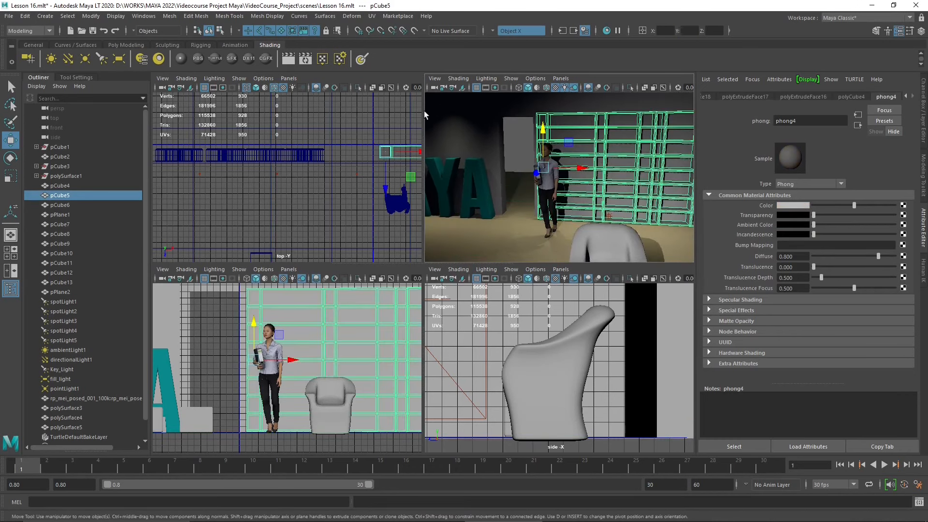
{"action": "left_click", "coordinate": [184, 58]}
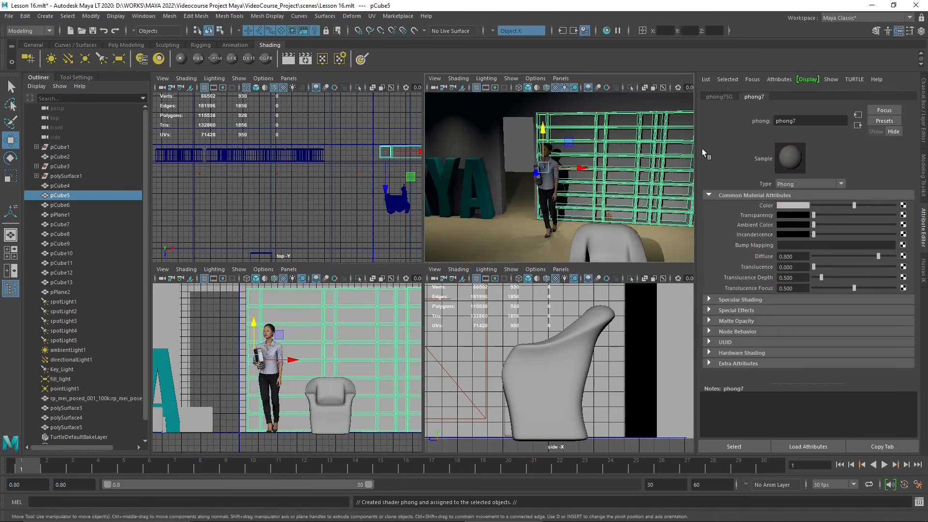
Reselect the floor plane and rename its Phong material Pavement.
{"action": "left_click", "coordinate": [510, 245]}
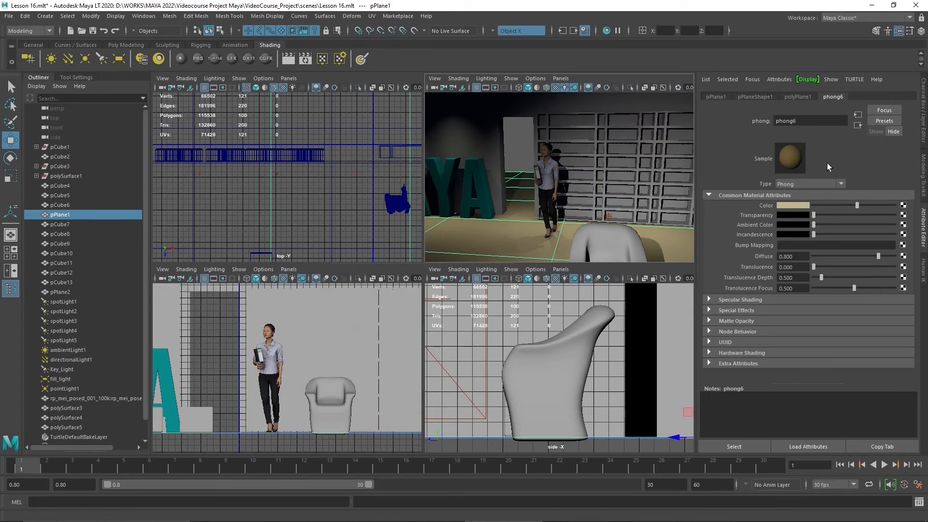
{"action": "double_click", "coordinate": [808, 124]}
{"action": "type", "text": "Pavement"}
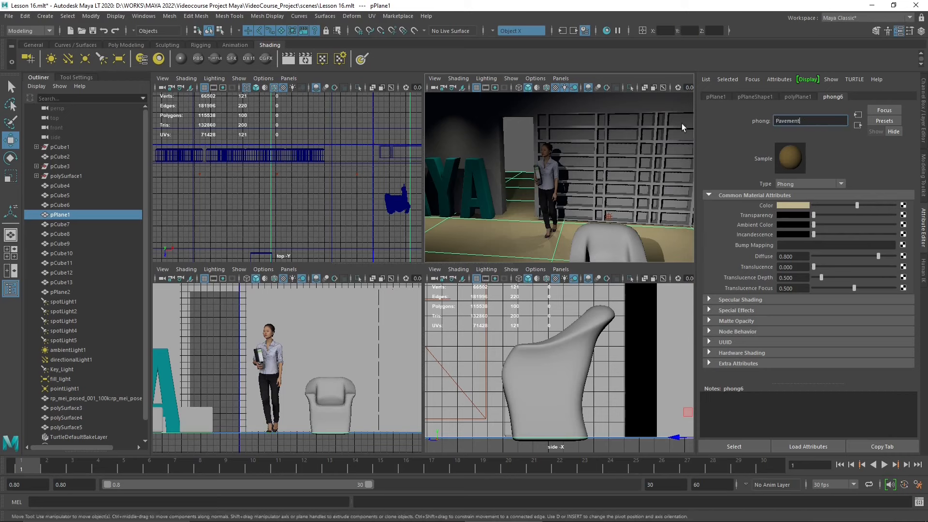
Rename the shelving unit's material Furniture and set its color to an orange-brown of about R 0.500, G 0.180, B 0.069.
{"action": "left_click", "coordinate": [650, 141]}
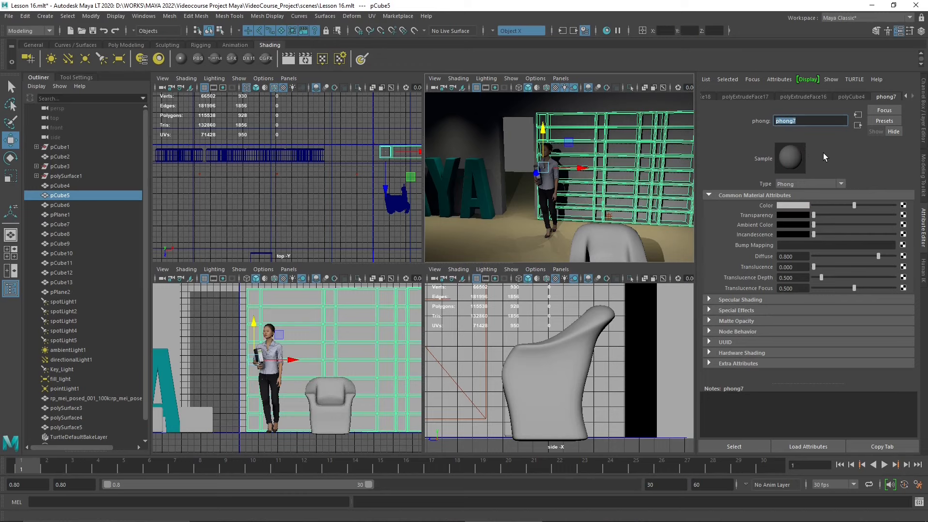
{"action": "type", "text": "Furniture"}
{"action": "left_click", "coordinate": [797, 208]}
{"action": "left_click_drag", "start_coordinate": [782, 232], "coordinate": [768, 233]}
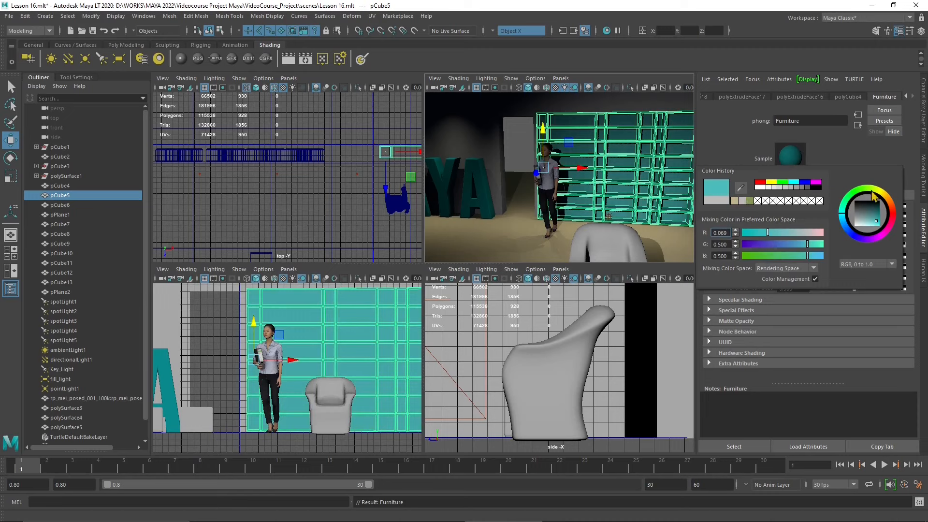
{"action": "left_click_drag", "start_coordinate": [873, 195], "coordinate": [898, 213]}
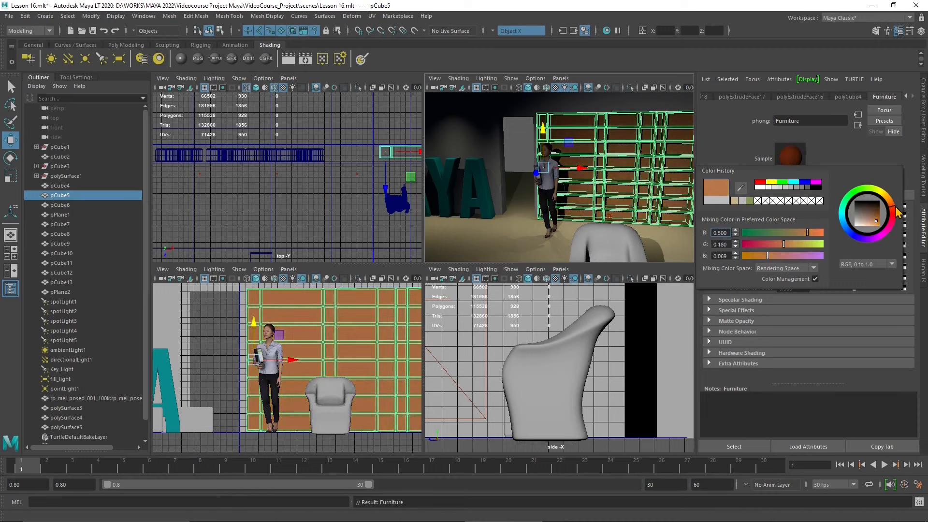
{"action": "left_click", "coordinate": [514, 153]}
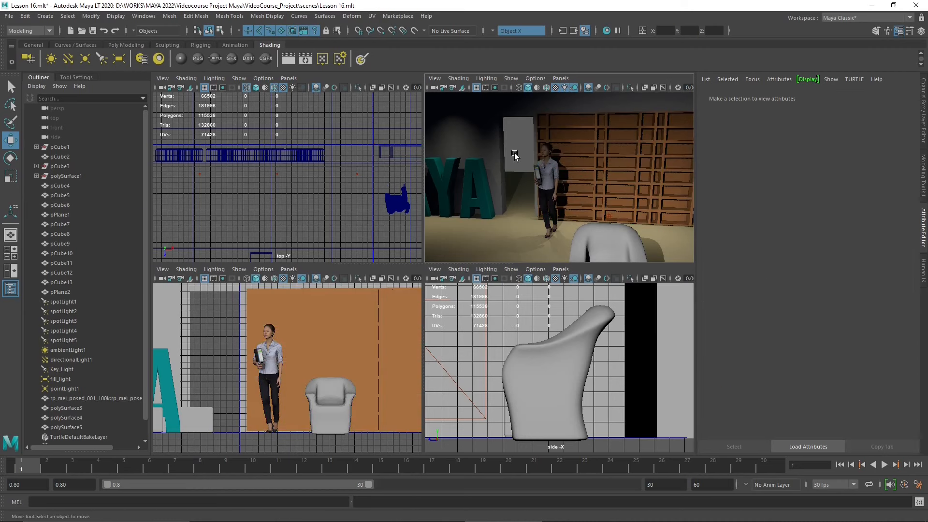
Select the armchair pCube13, assign a new Phong material to it, and name the material Armchair.
{"action": "left_click", "coordinate": [538, 178]}
{"action": "scroll", "coordinate": [565, 213], "scroll_direction": "down", "scroll_amount": 5}
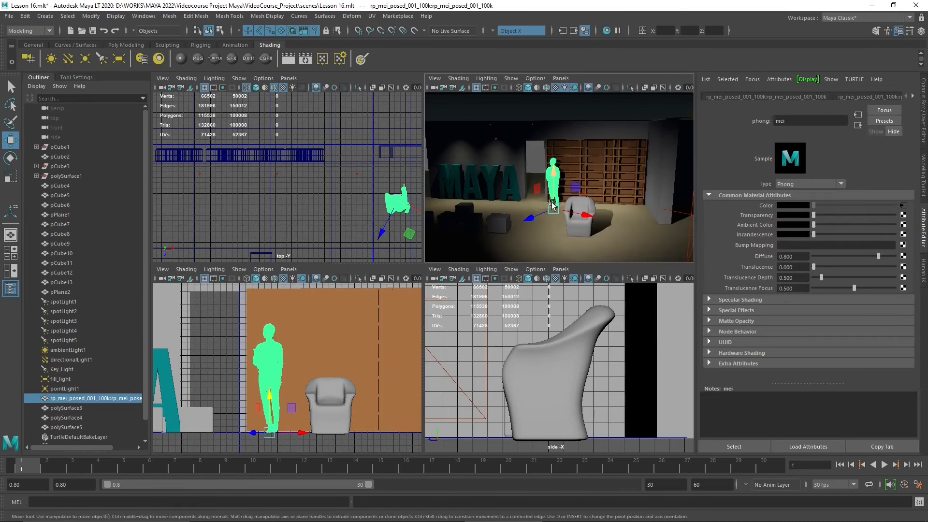
{"action": "left_click", "coordinate": [585, 202]}
{"action": "left_click_drag", "start_coordinate": [565, 250], "coordinate": [547, 203], "text": "alt"}
{"action": "scroll", "coordinate": [539, 217], "scroll_direction": "up", "scroll_amount": 5}
{"action": "scroll", "coordinate": [538, 217], "scroll_direction": "down", "scroll_amount": 5}
{"action": "scroll", "coordinate": [546, 213], "scroll_direction": "up", "scroll_amount": 5}
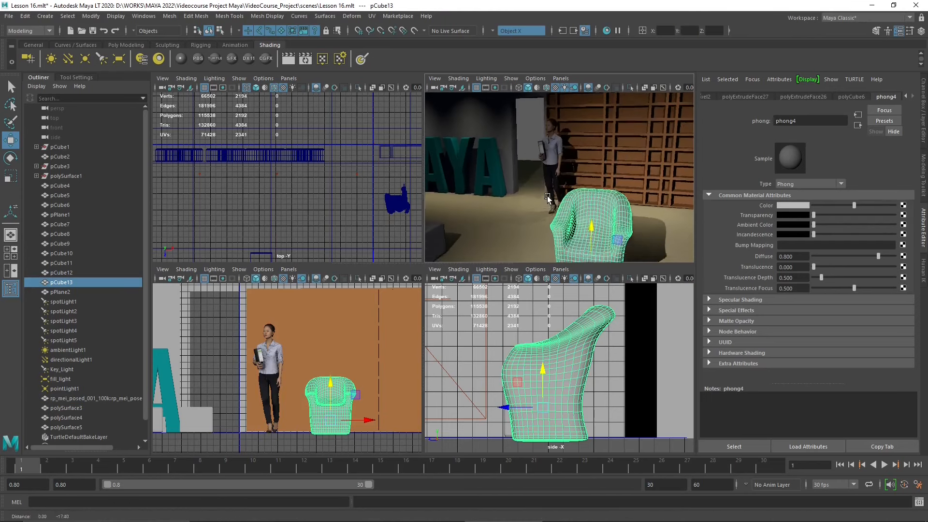
{"action": "middle_click_drag", "start_coordinate": [547, 203], "coordinate": [543, 181], "text": "alt"}
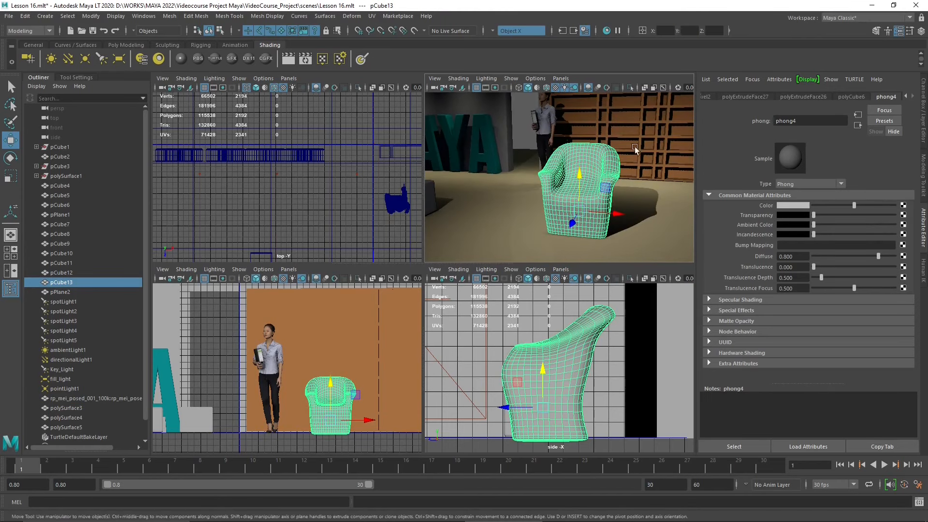
{"action": "left_click", "coordinate": [181, 59]}
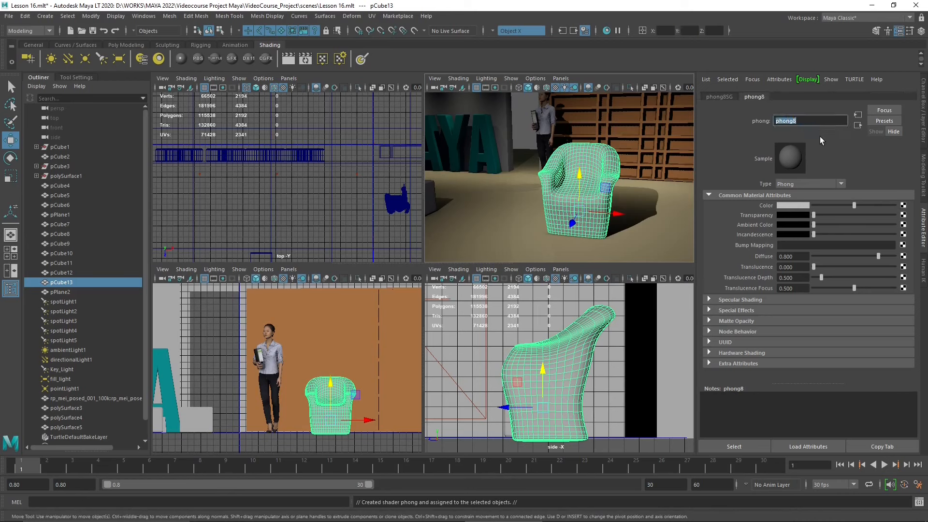
{"action": "key", "text": "BackSpace"}
{"action": "type", "text": "Armchair"}
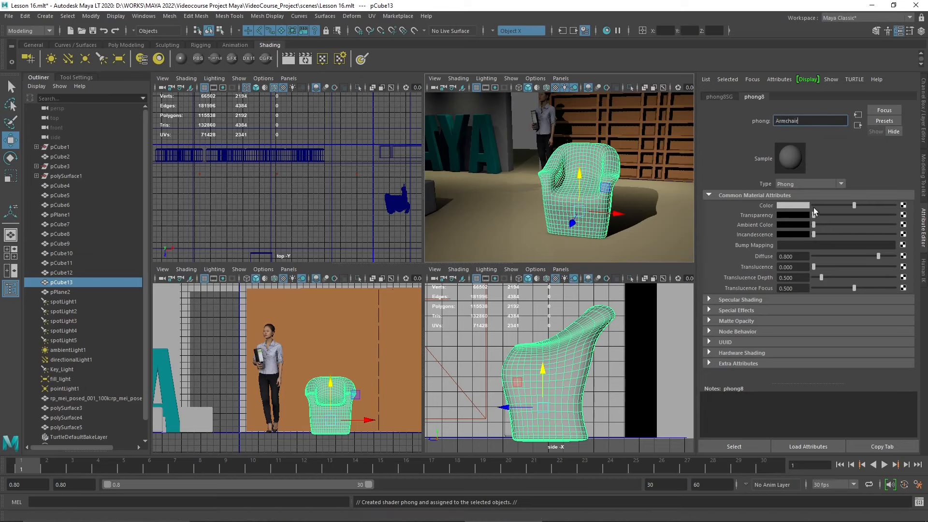
Set the Armchair material's color to a dark red of about R 0.238, G 0.000, B 0.000.
{"action": "left_click", "coordinate": [799, 205]}
{"action": "left_click", "coordinate": [765, 186]}
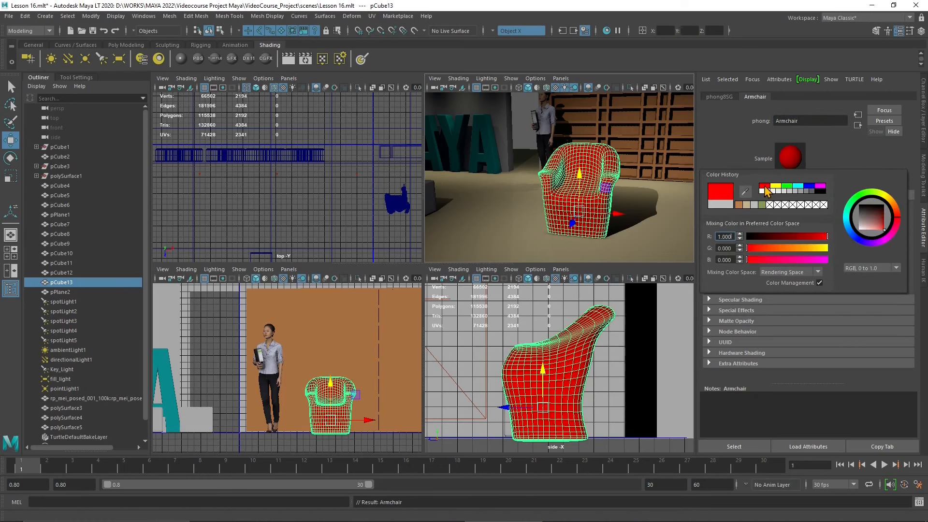
{"action": "mouse_move", "coordinate": [777, 237]}
{"action": "left_mouse_down"}
{"action": "mouse_move", "coordinate": [768, 239]}
{"action": "mouse_move", "coordinate": [793, 242]}
{"action": "left_mouse_up"}
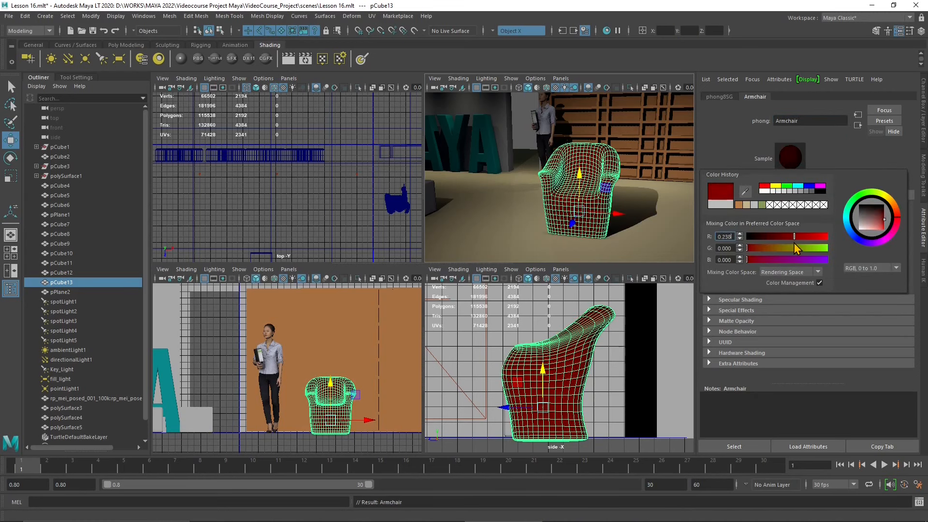